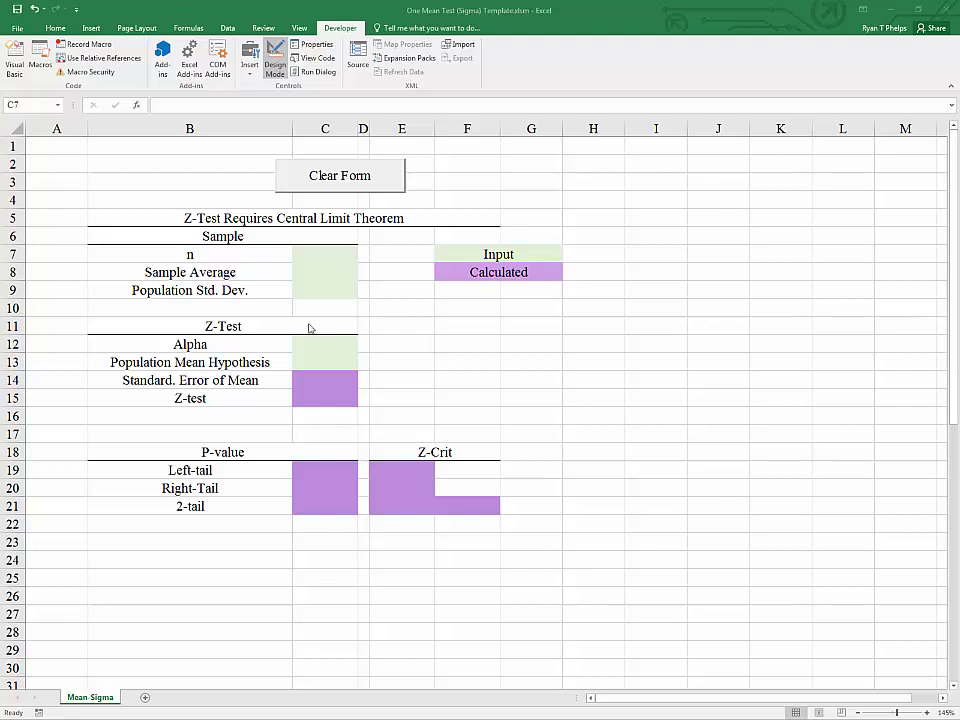
Point out the Z-Test title row and the Sample Average and Population Std. Dev. labels.
click(296, 218)
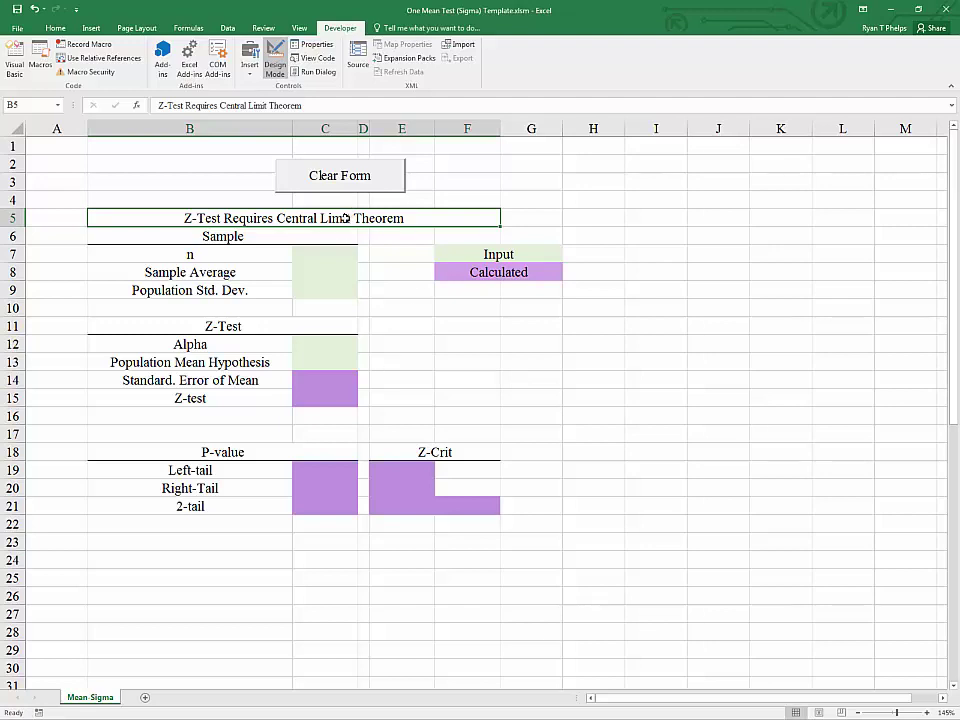
click(260, 284)
click(261, 275)
click(240, 289)
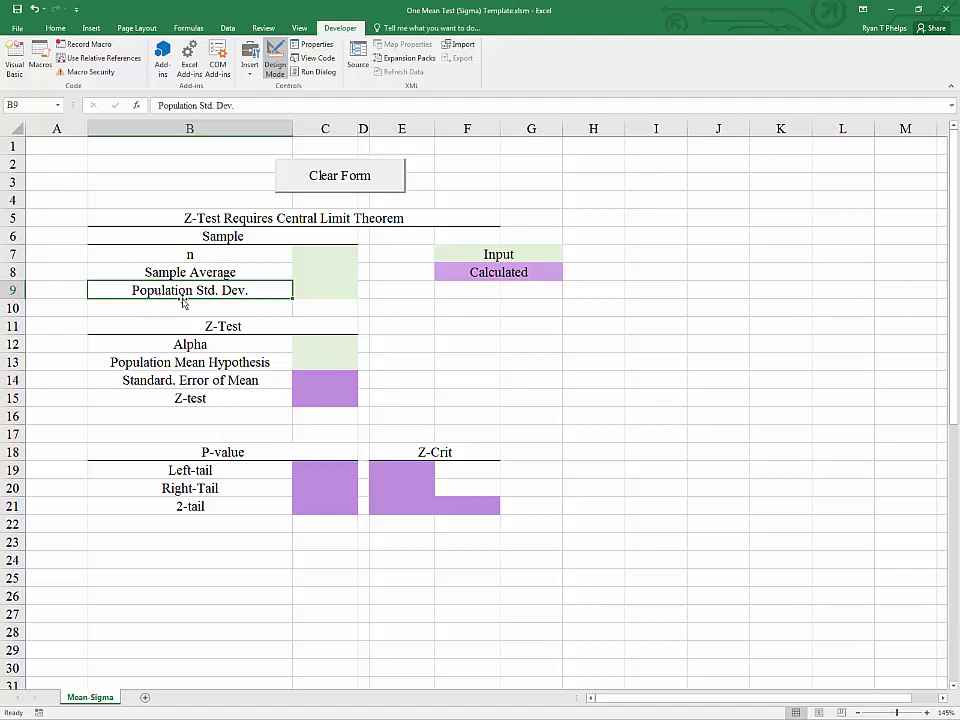
click(251, 220)
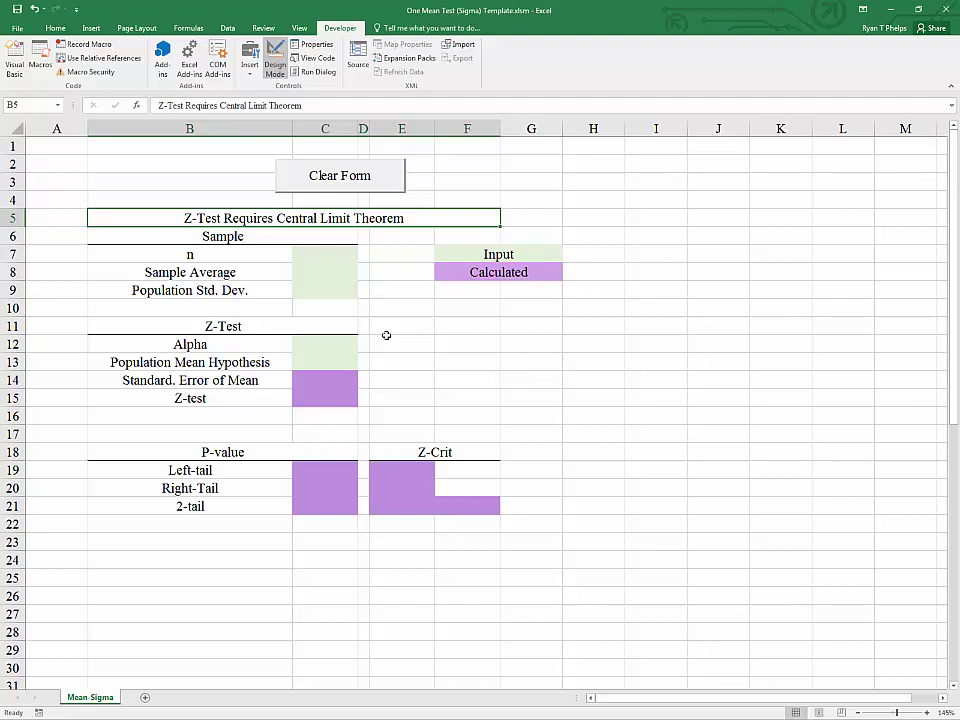
Enter sample size 100, sample average 19 and population std. dev. 6 in C7:C9.
click(321, 257)
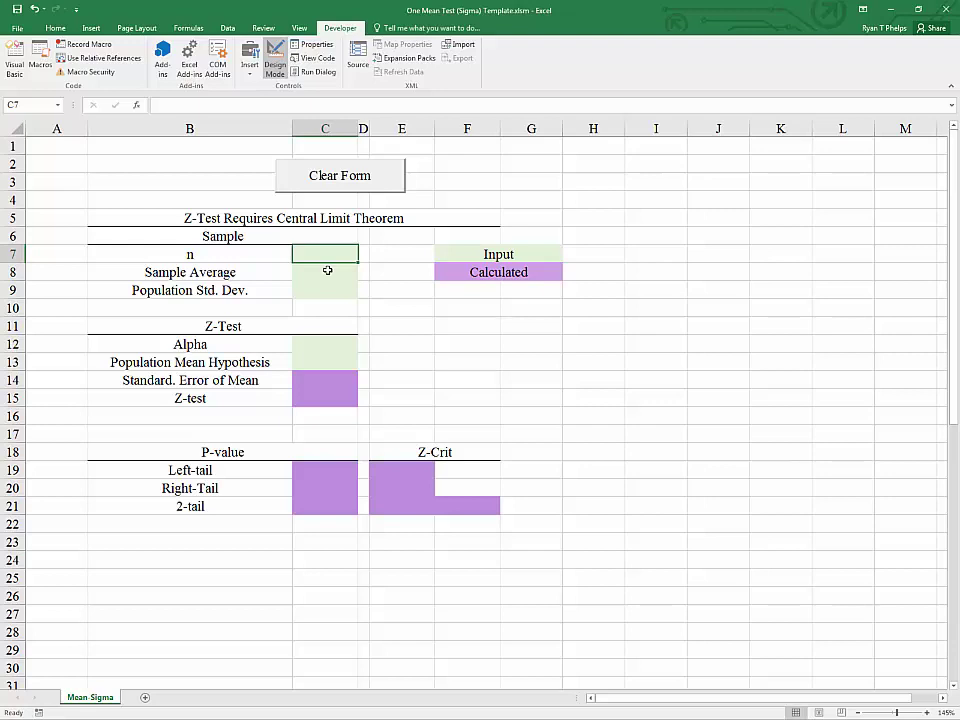
text(100)
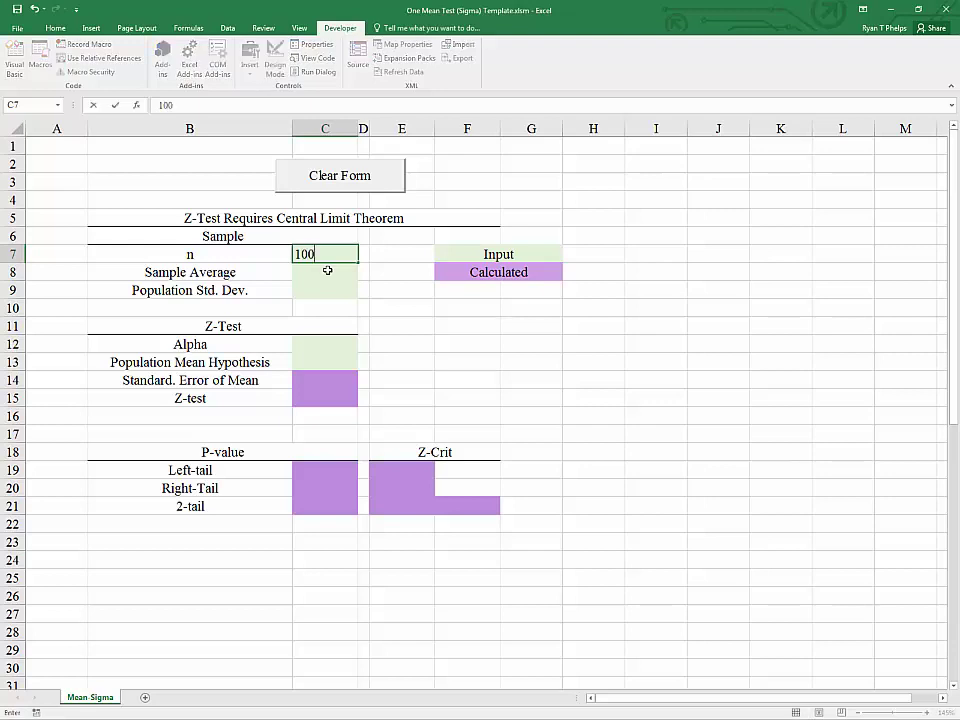
key(Return)
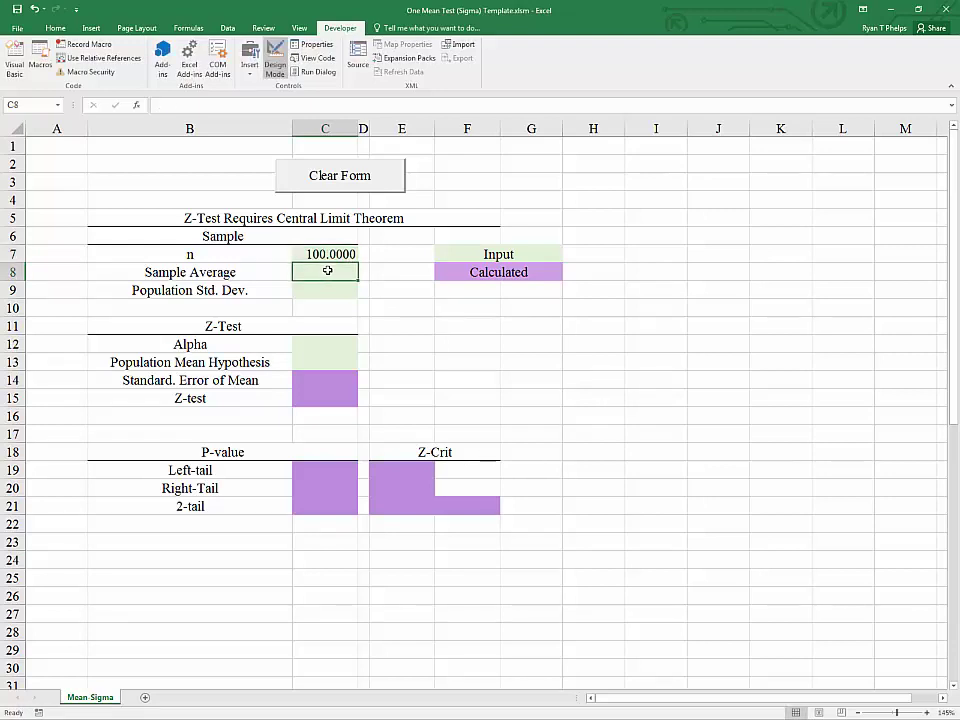
text(19)
key(Return)
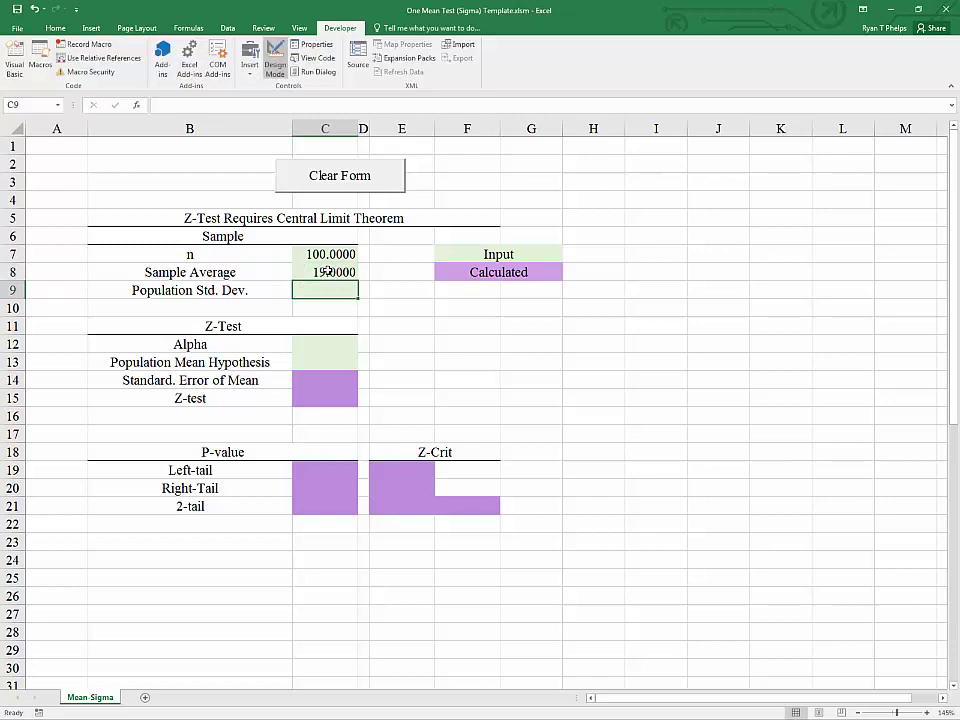
text(6)
key(Return)
key(Return)
key(Return)
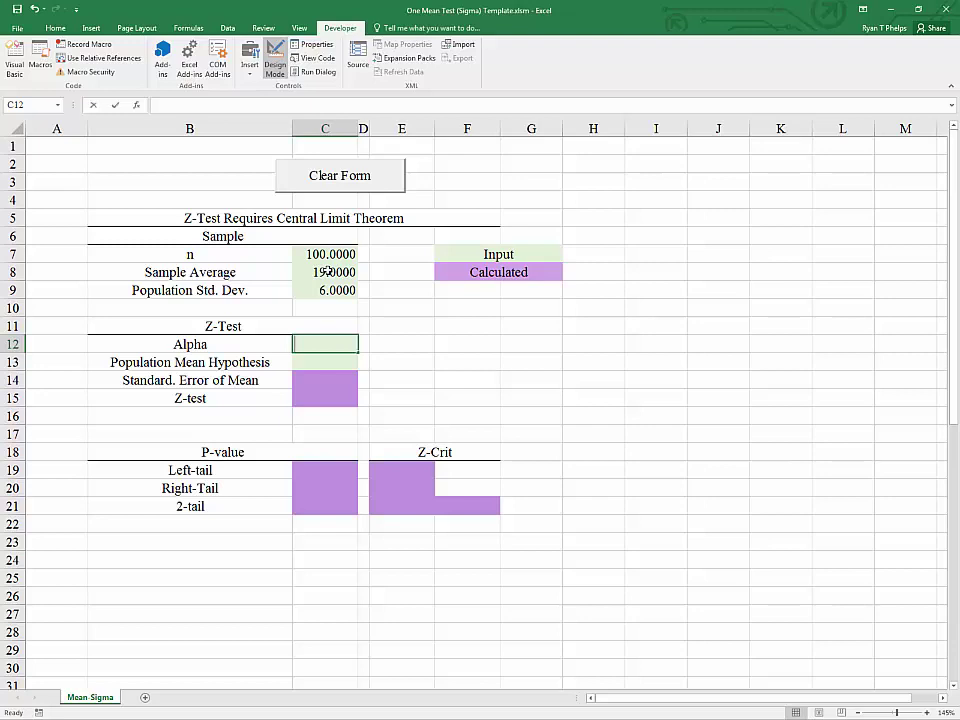
Set alpha to 0.05, correcting a mistyped 0.5, and the hypothesised mean to 21.
text(.5)
key(Return)
key(Up)
text(.05)
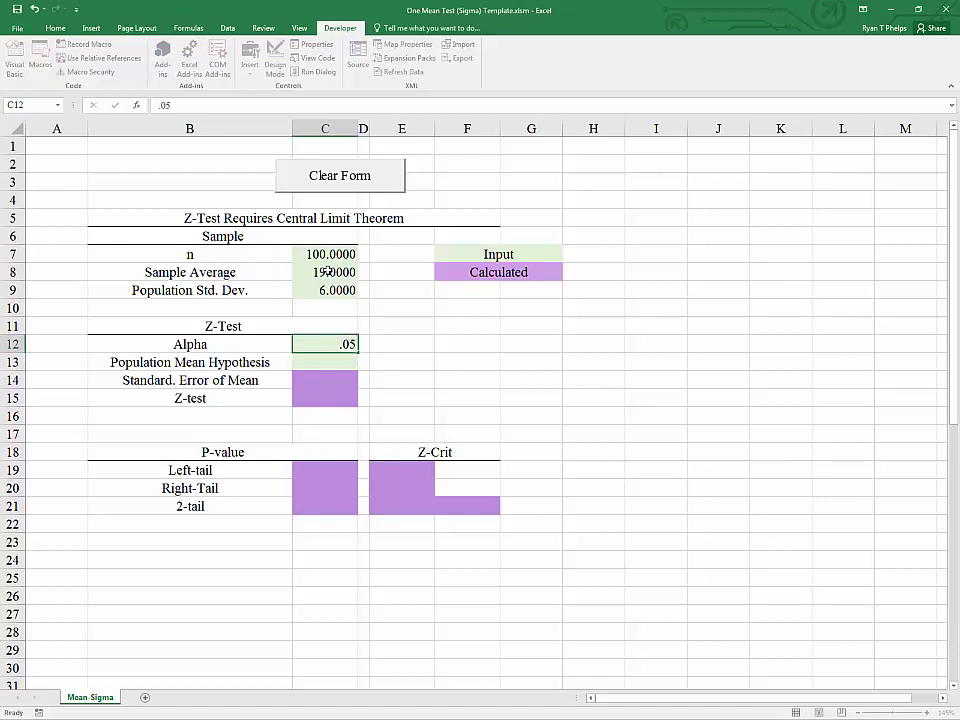
key(ctrl+Return)
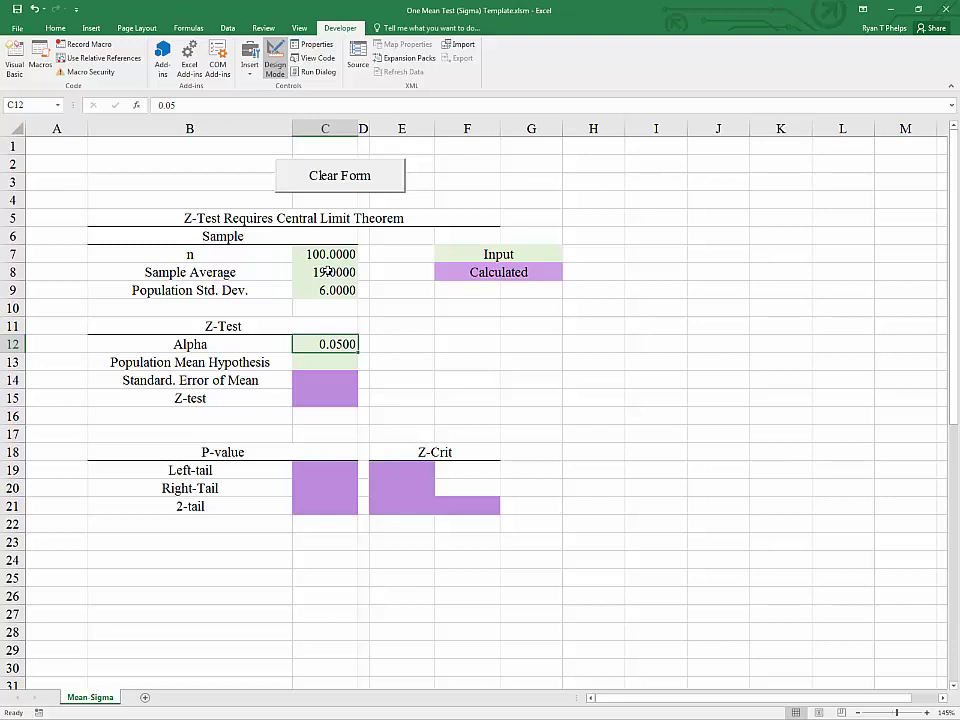
key(Down)
key(Up)
key(Down)
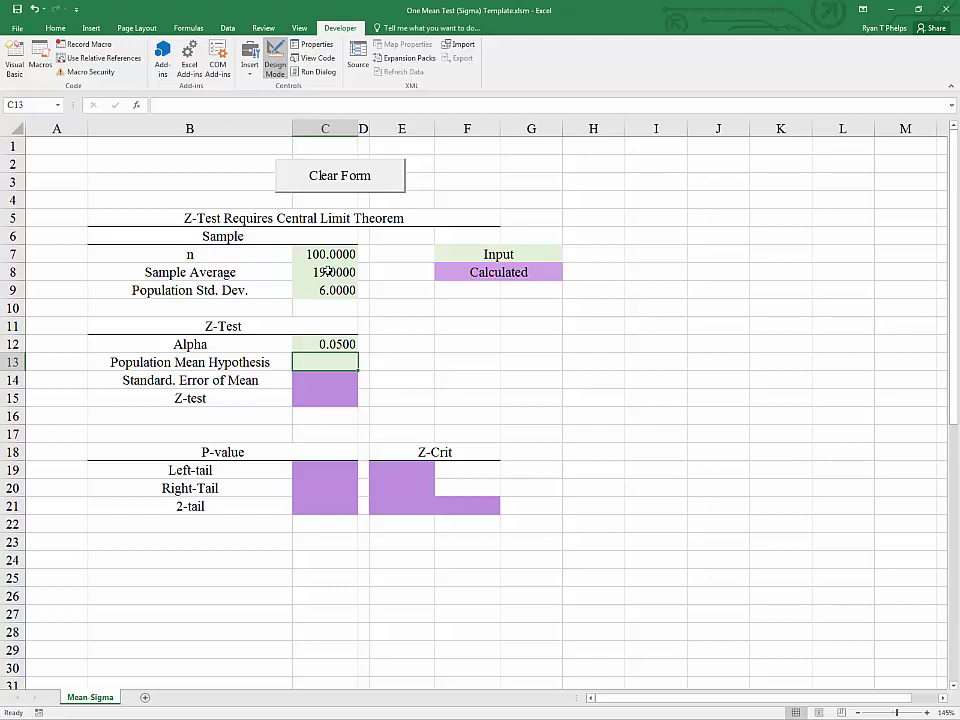
text(21)
key(Return)
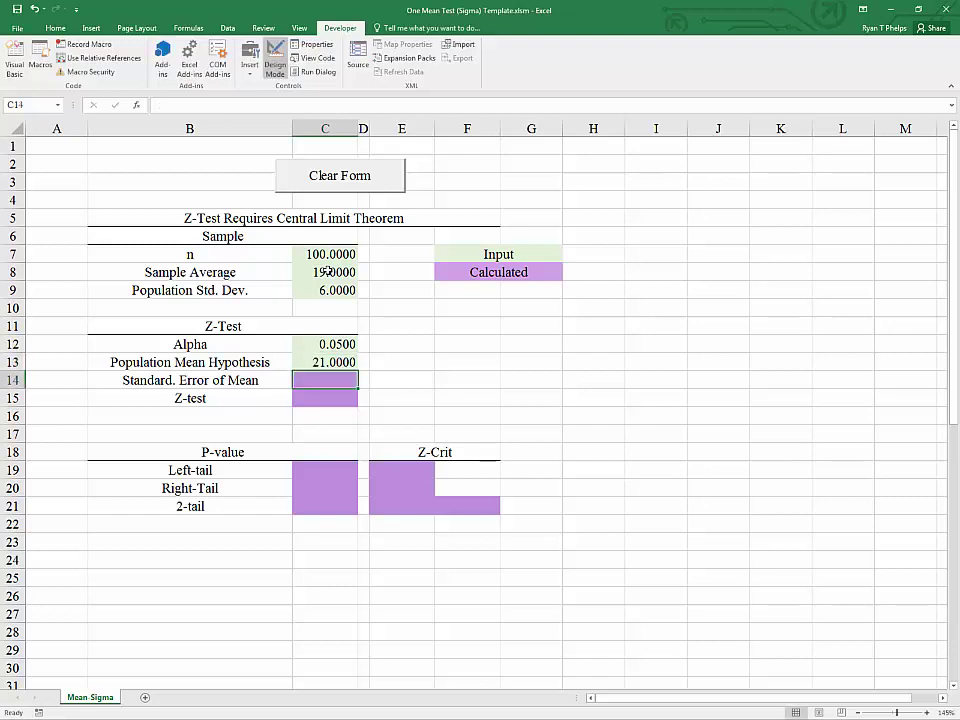
key(Up)
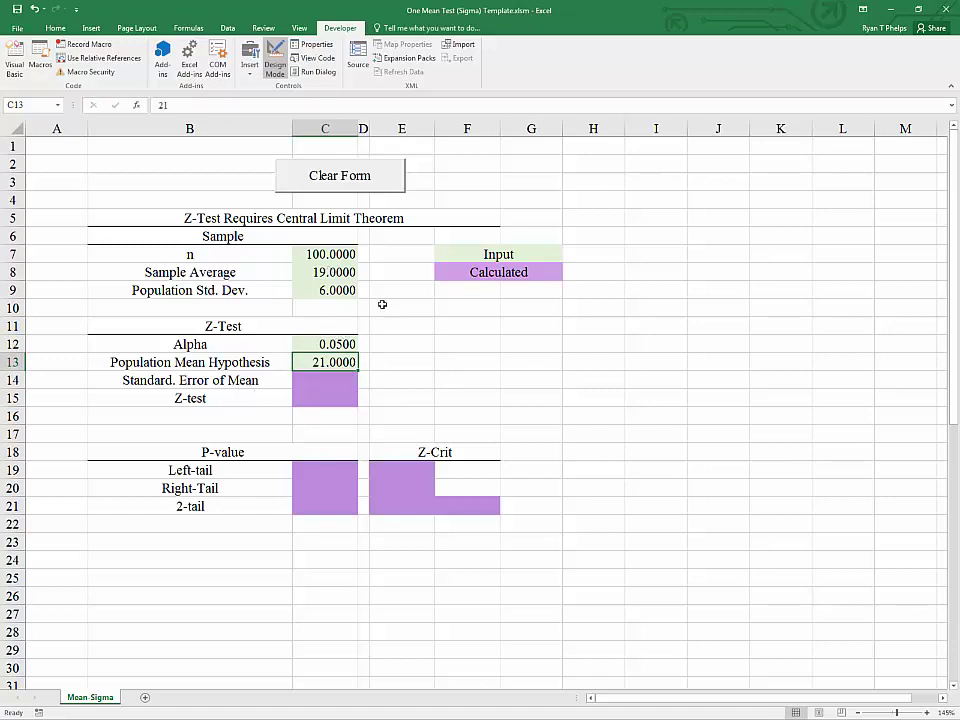
click(303, 271)
click(308, 256)
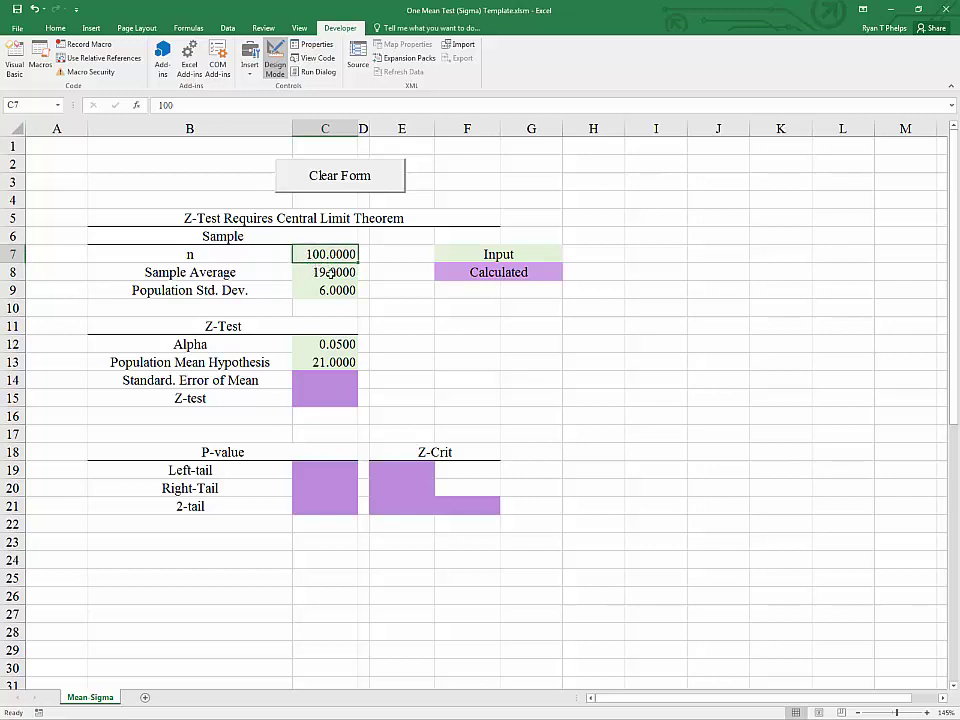
click(330, 272)
click(326, 256)
click(326, 272)
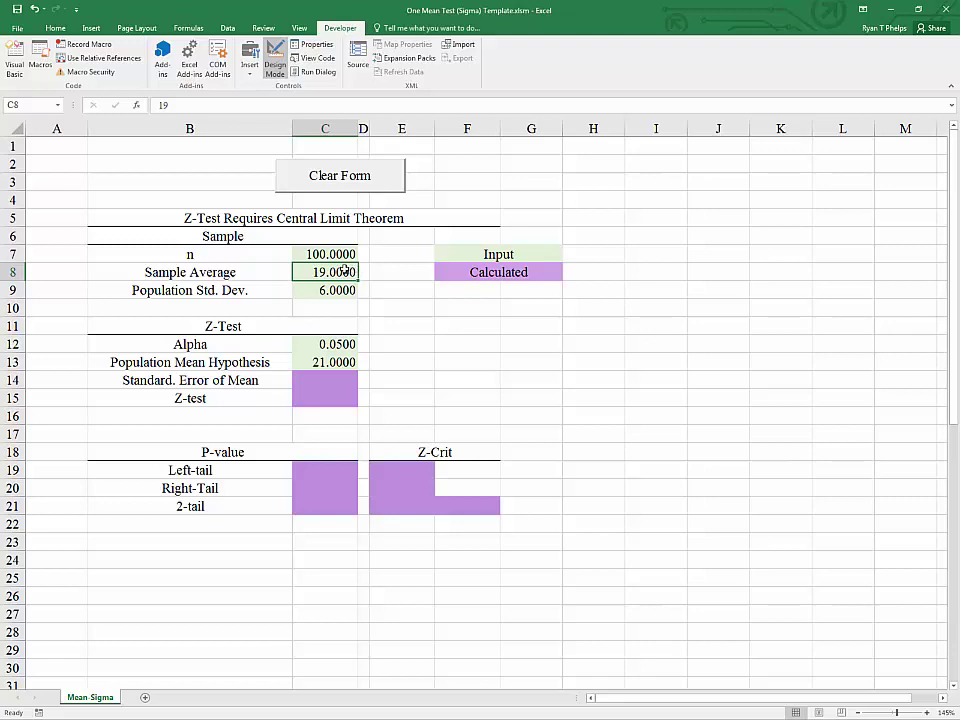
click(316, 289)
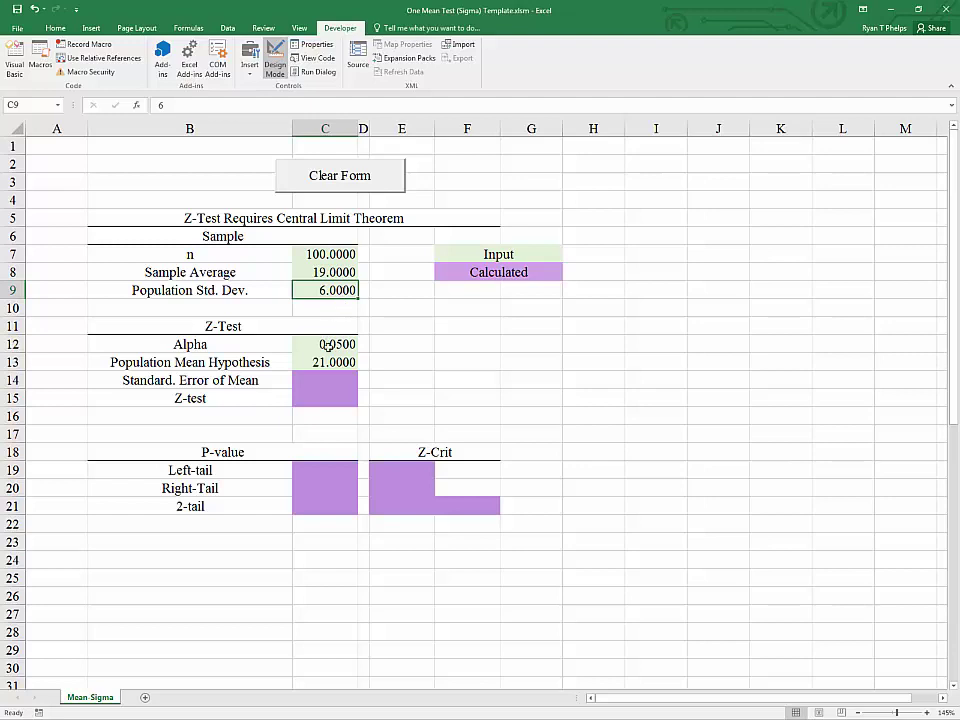
click(317, 359)
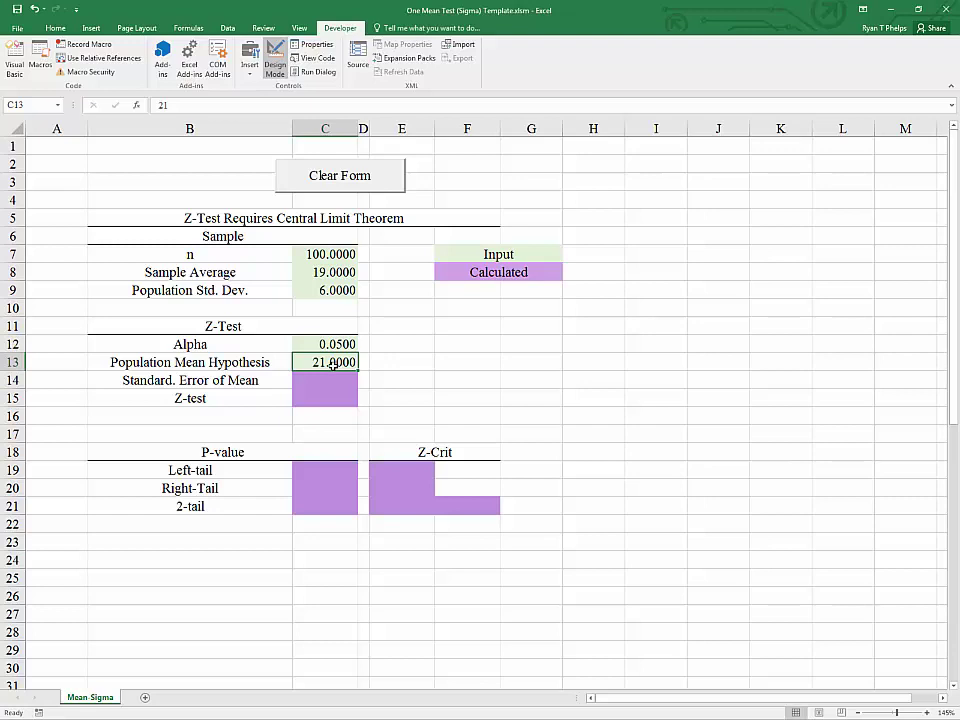
click(336, 376)
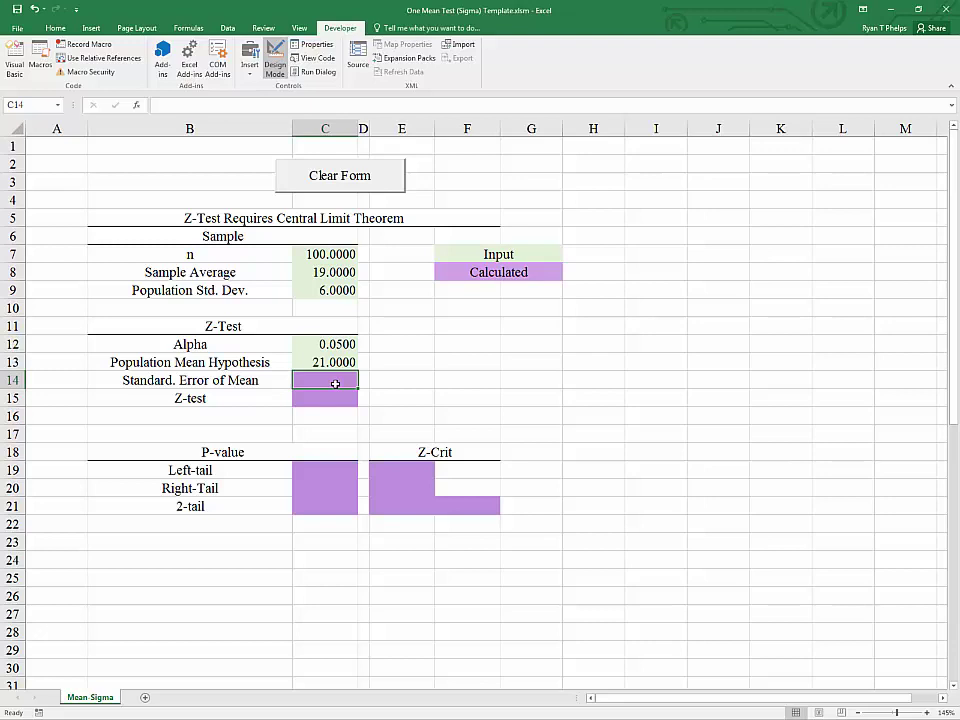
Enter =C9/C7^.5 in C14, giving a standard error of 0.6000.
text(=)
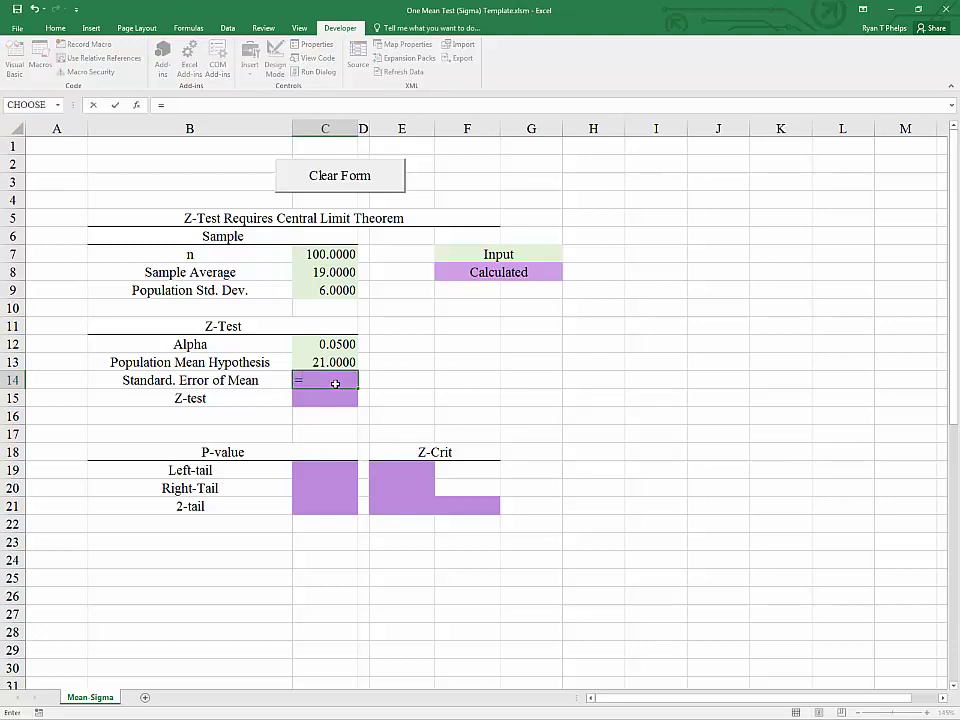
key(Up)
key(Up)
key(Up)
key(Up)
key(Up)
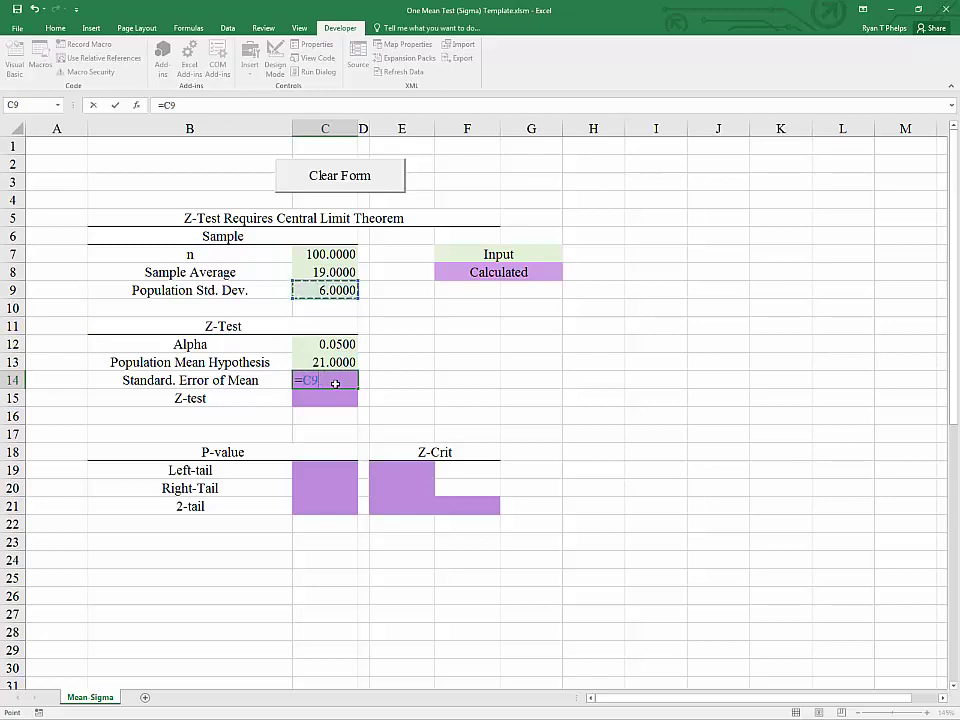
text(/)
key(Up)
key(Up)
key(Up)
key(Up)
key(Up)
key(Up)
key(Up)
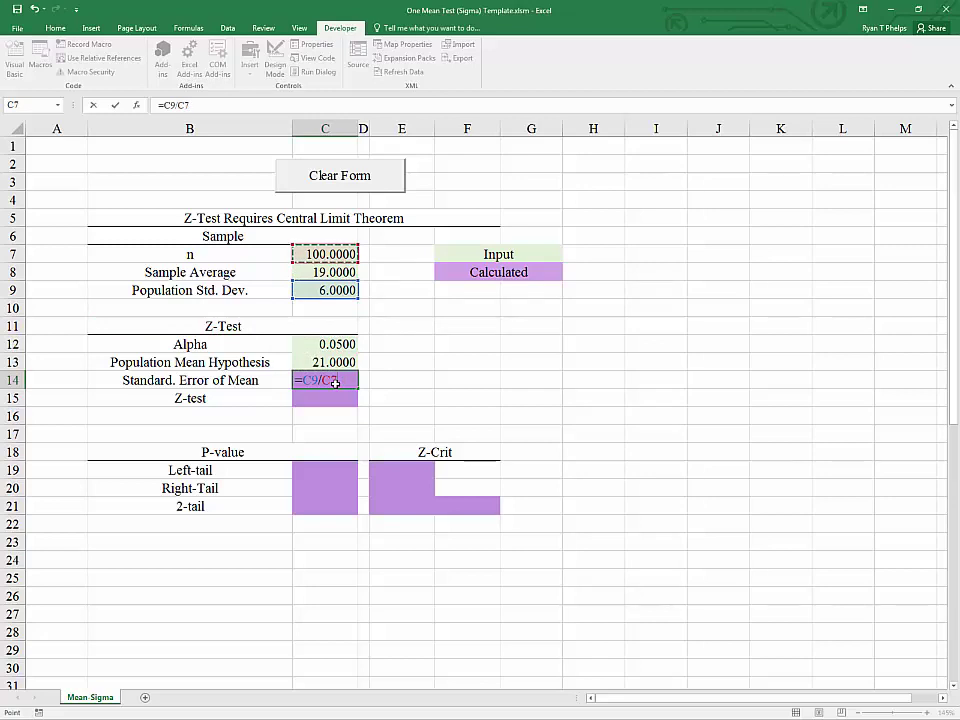
text(^.5)
key(Return)
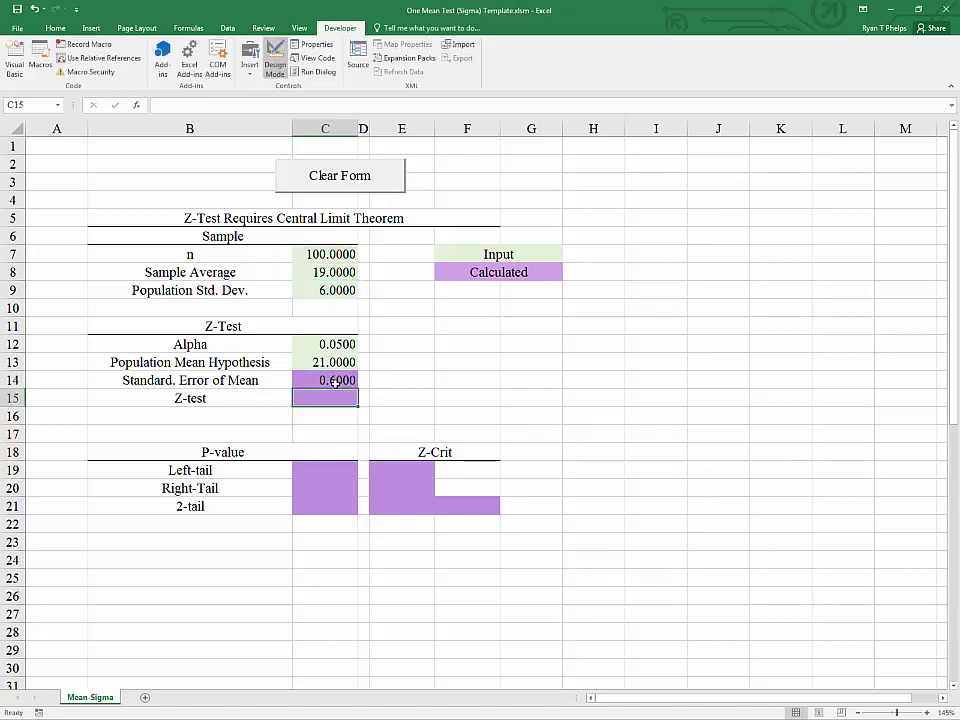
Check the standard error formula in C14, then look at the Z-test cell and sample average.
click(372, 396)
click(334, 395)
click(345, 383)
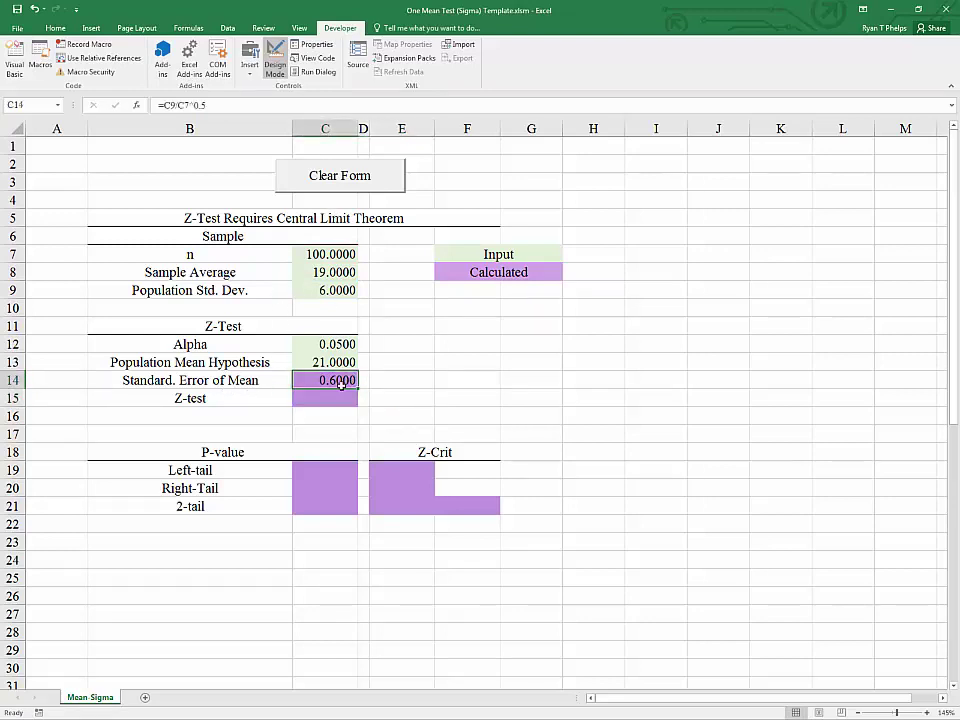
click(335, 396)
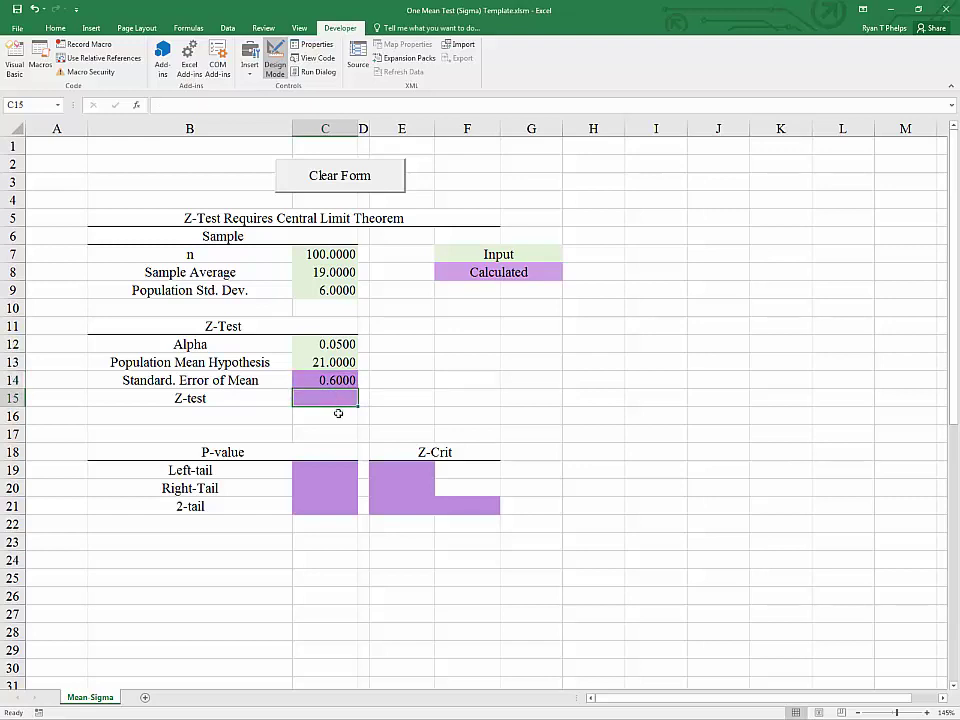
click(306, 272)
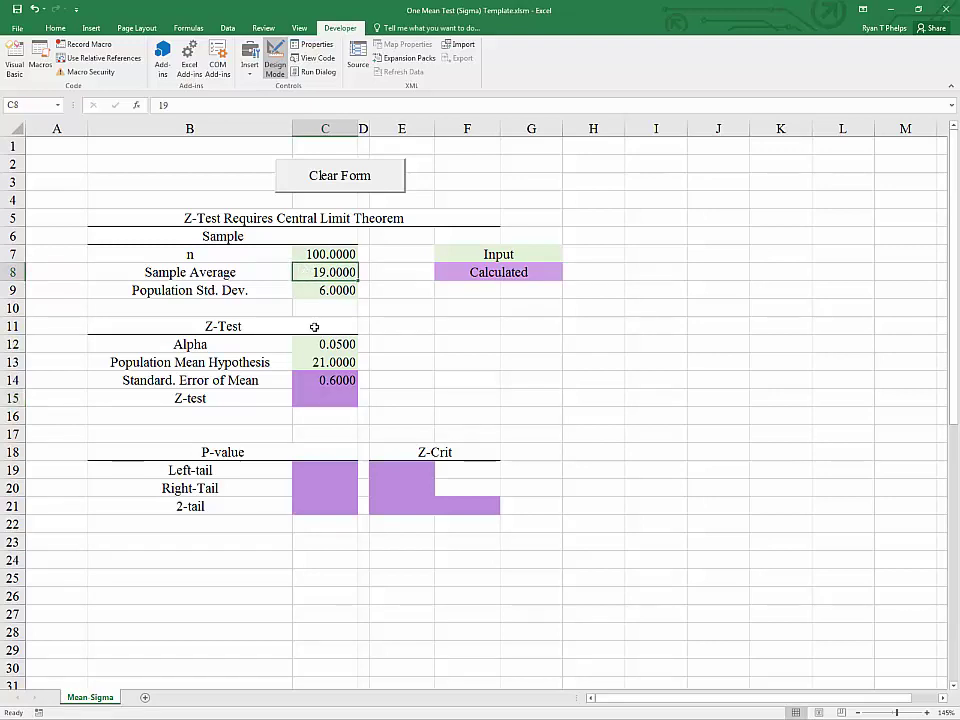
Enter =(C8-C13)/C14 in C15 for a Z-test value of -3.3333, then check it.
click(317, 399)
text(=()
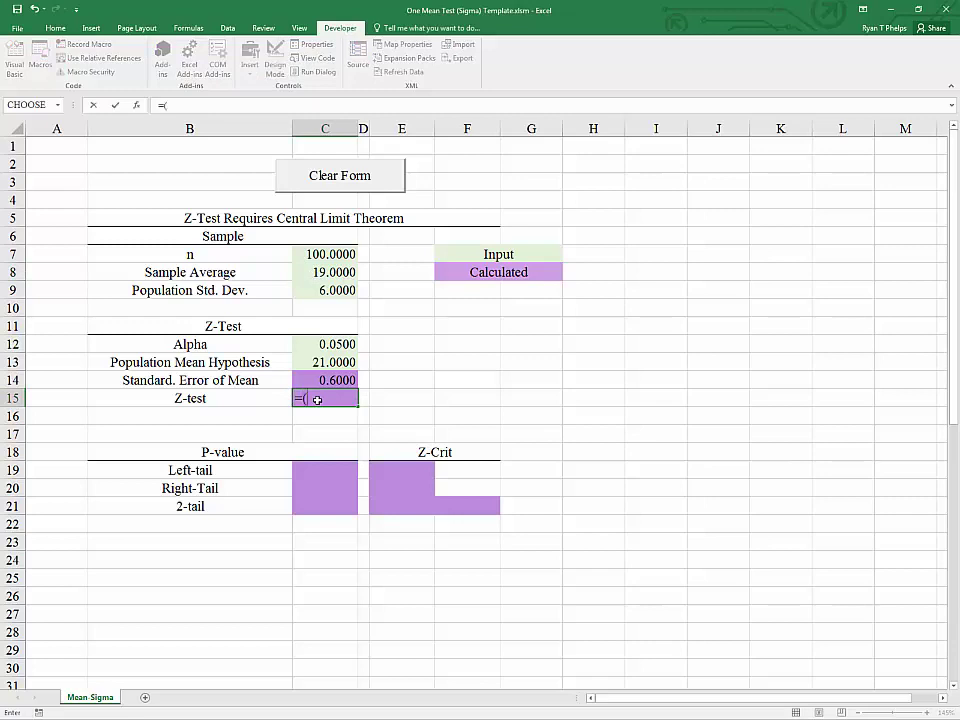
click(338, 272)
text(-)
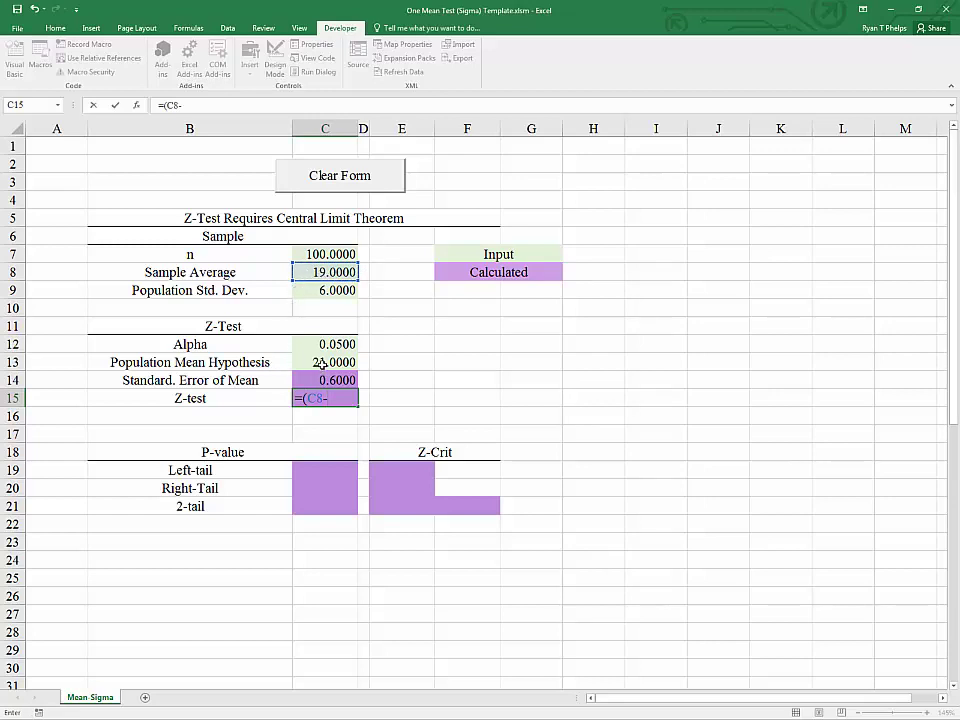
click(322, 364)
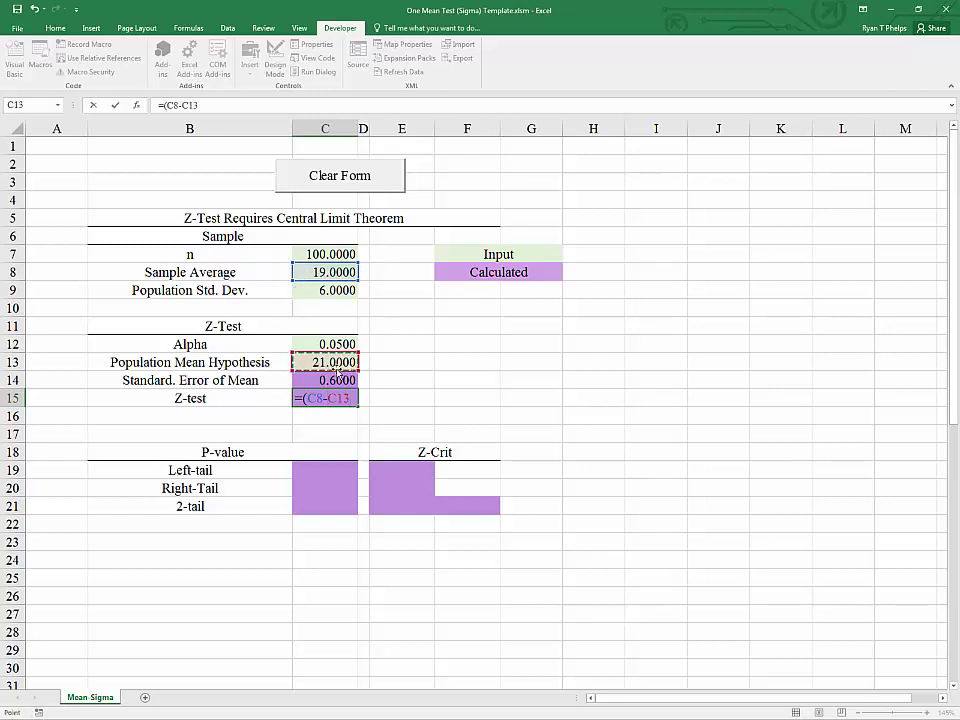
text())
key(BackSpace)
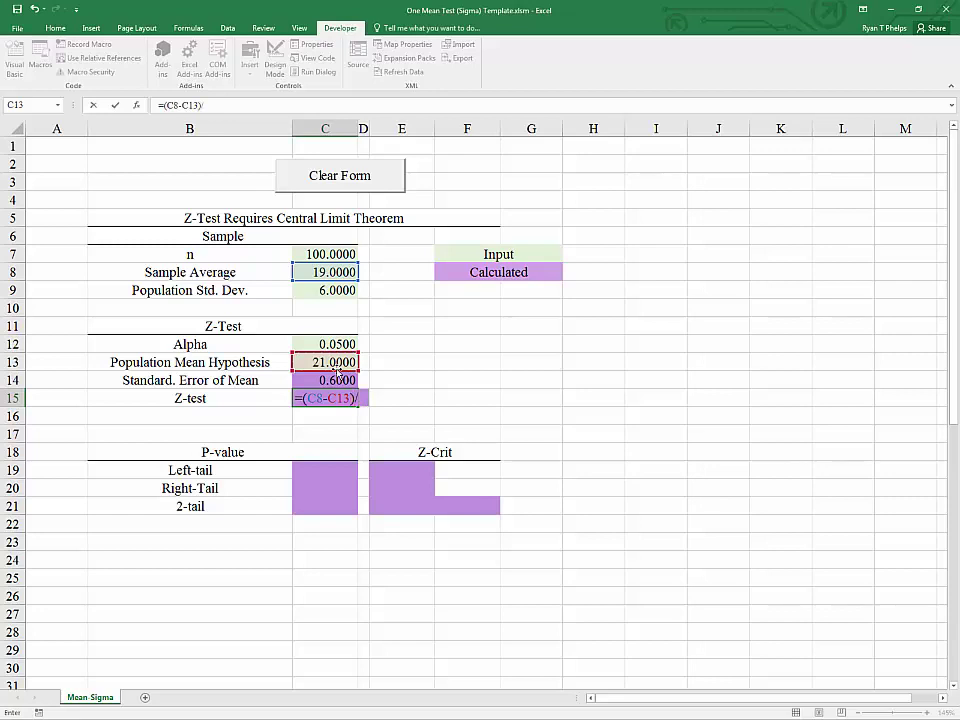
click(340, 375)
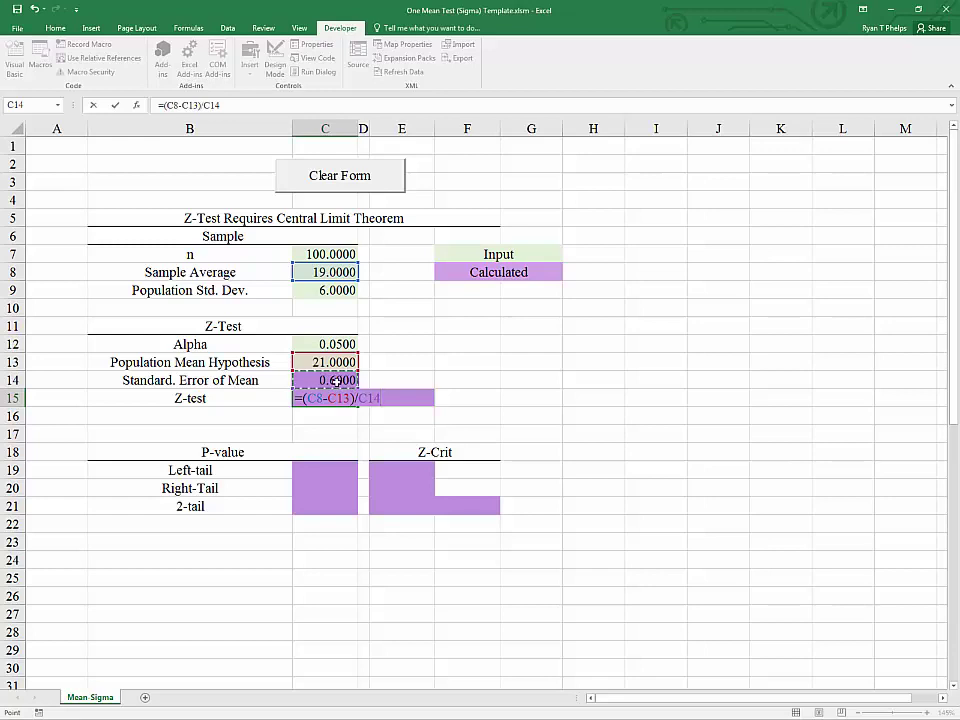
key(Return)
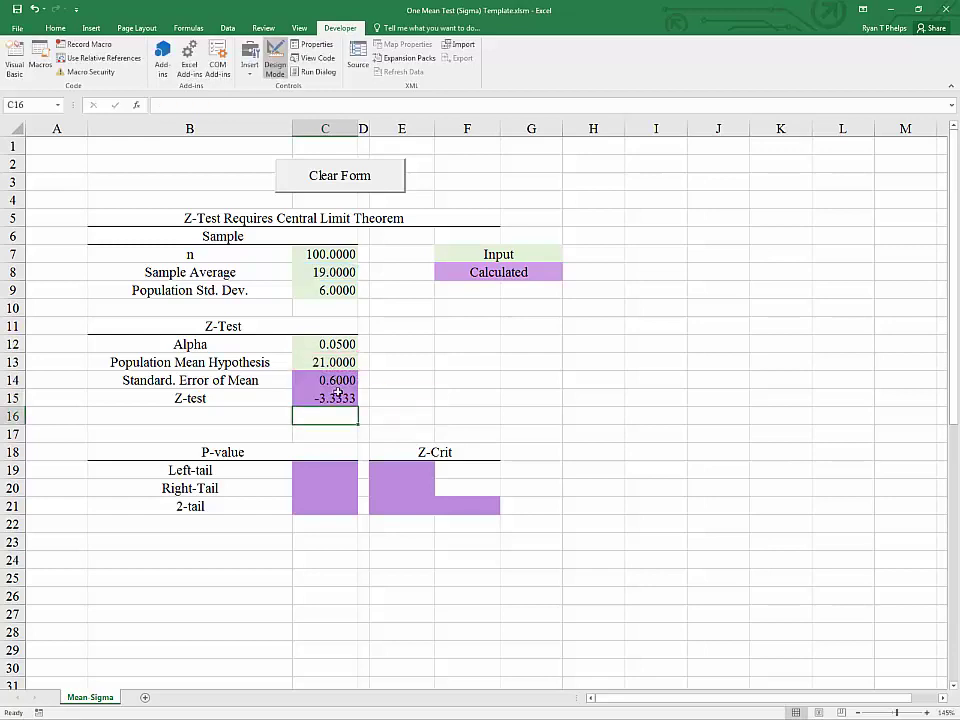
click(337, 397)
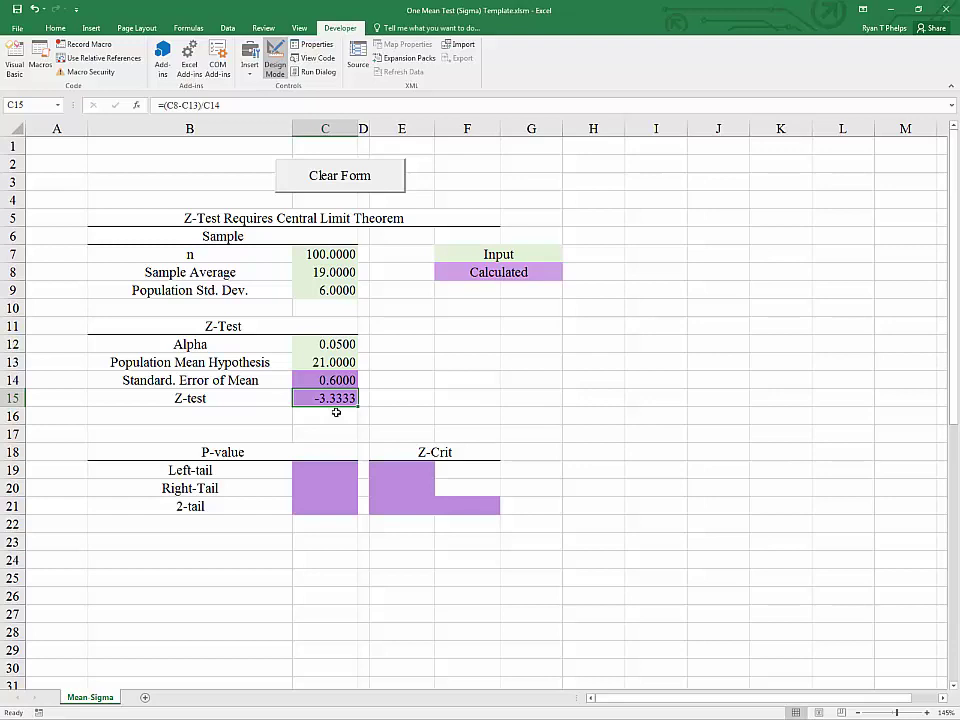
click(334, 467)
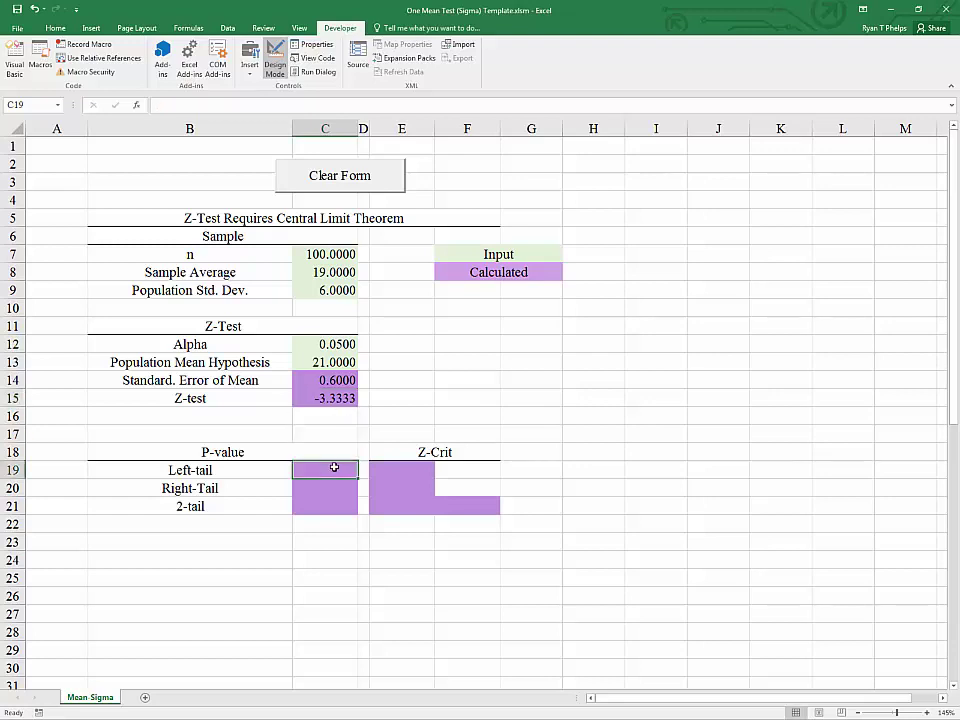
click(333, 400)
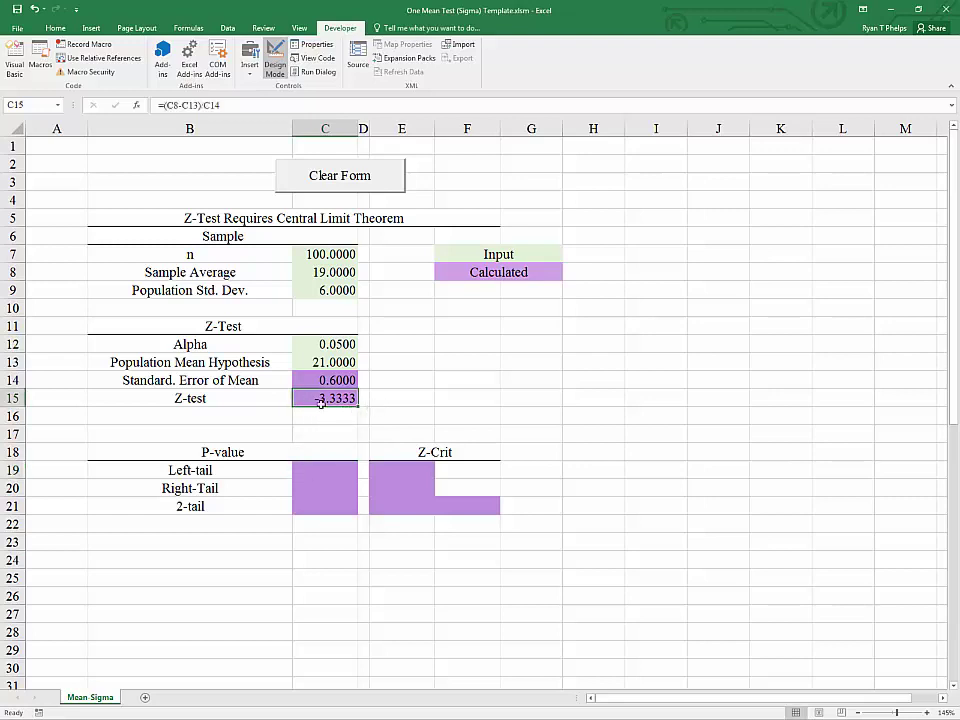
click(390, 474)
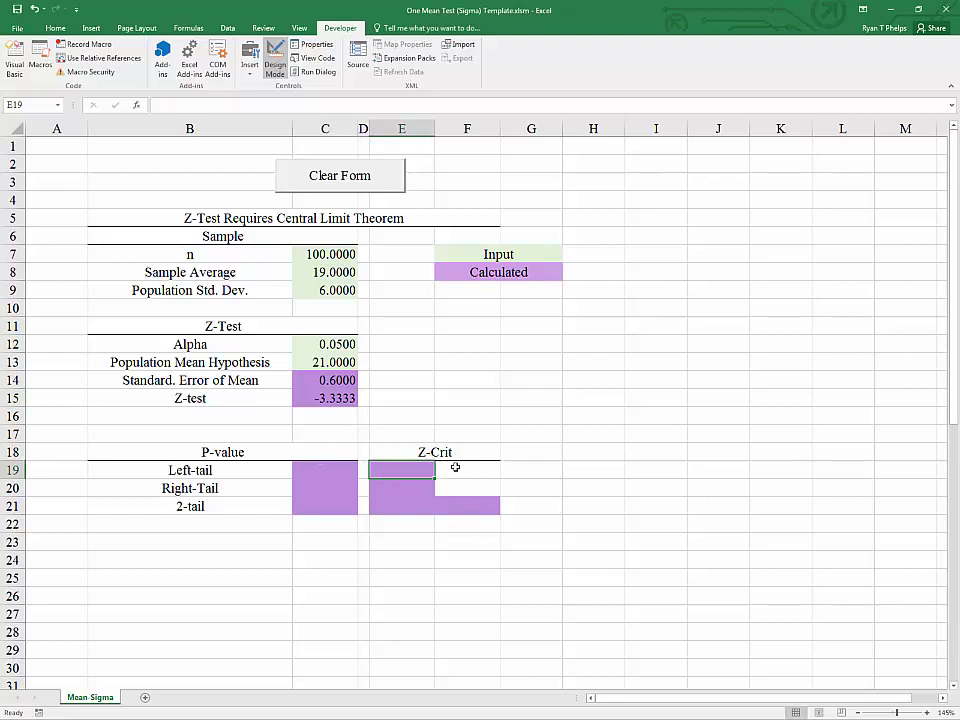
click(329, 344)
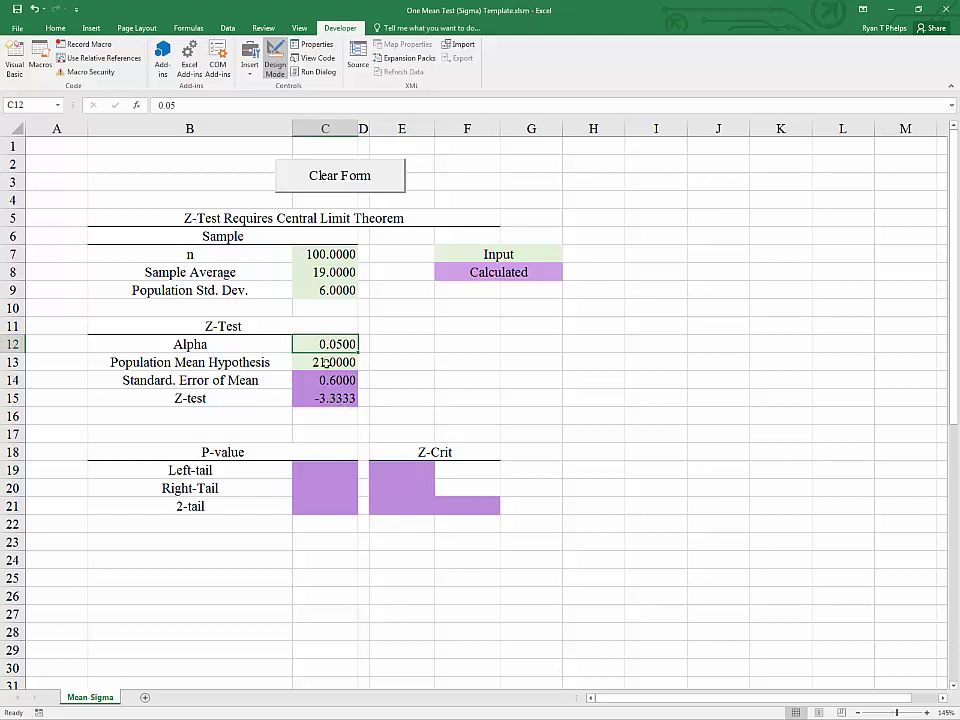
click(390, 472)
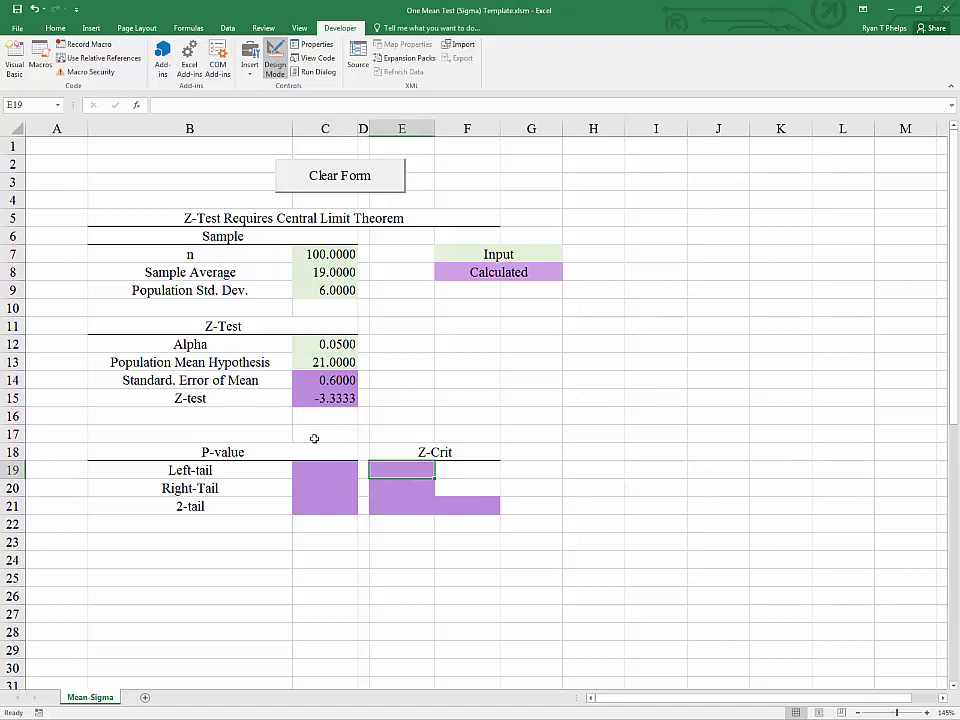
click(320, 345)
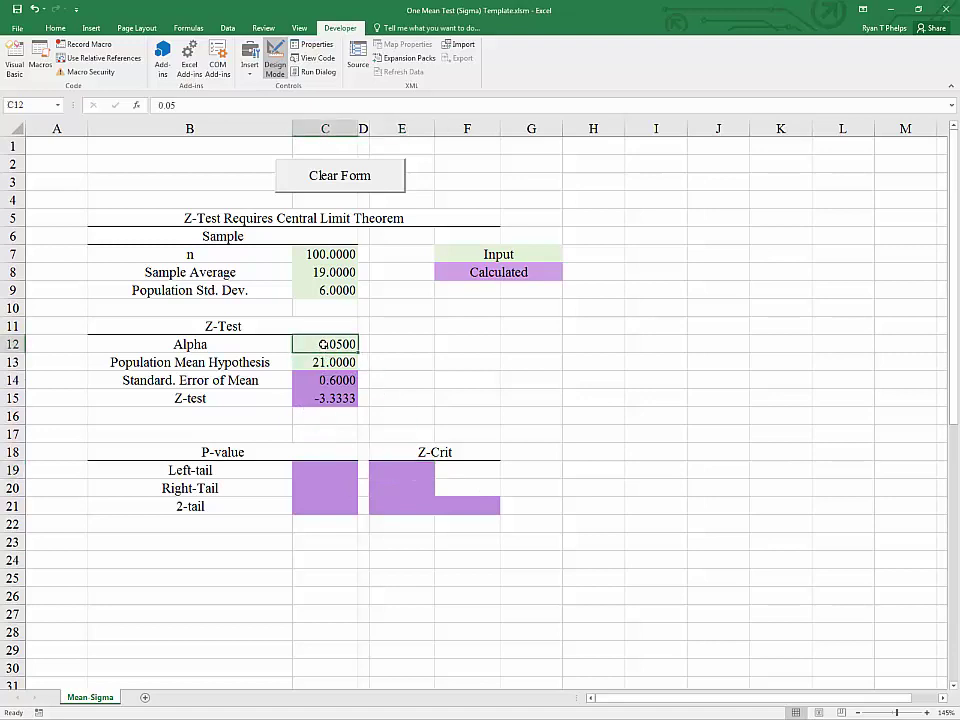
click(387, 469)
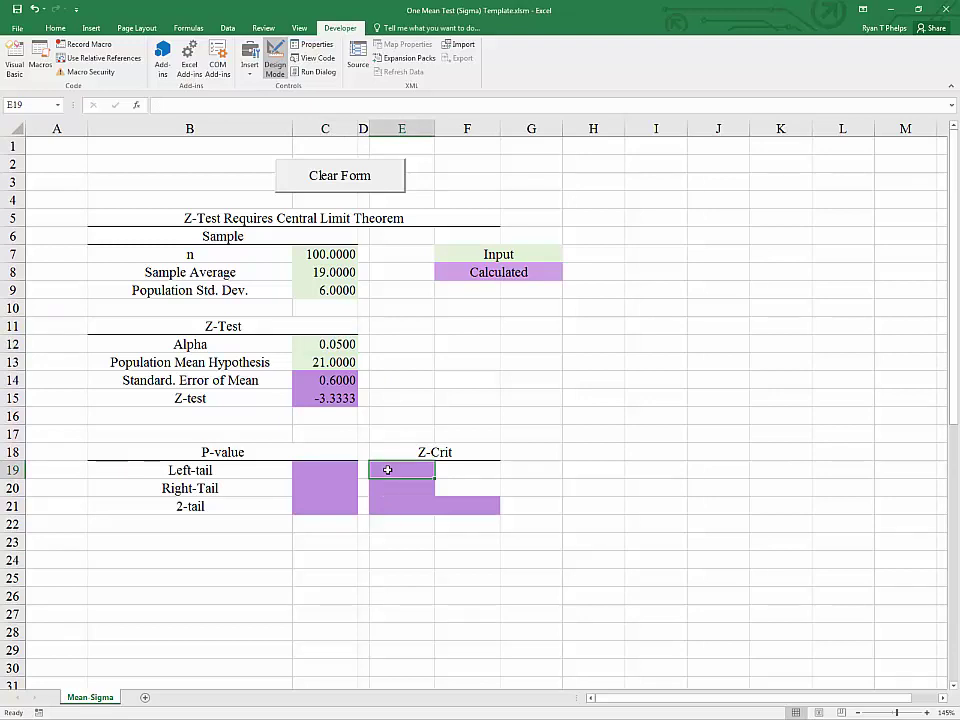
Enter =NORM.S.INV(C12) in E19 for a left-tail critical z of -1.645.
text(=)
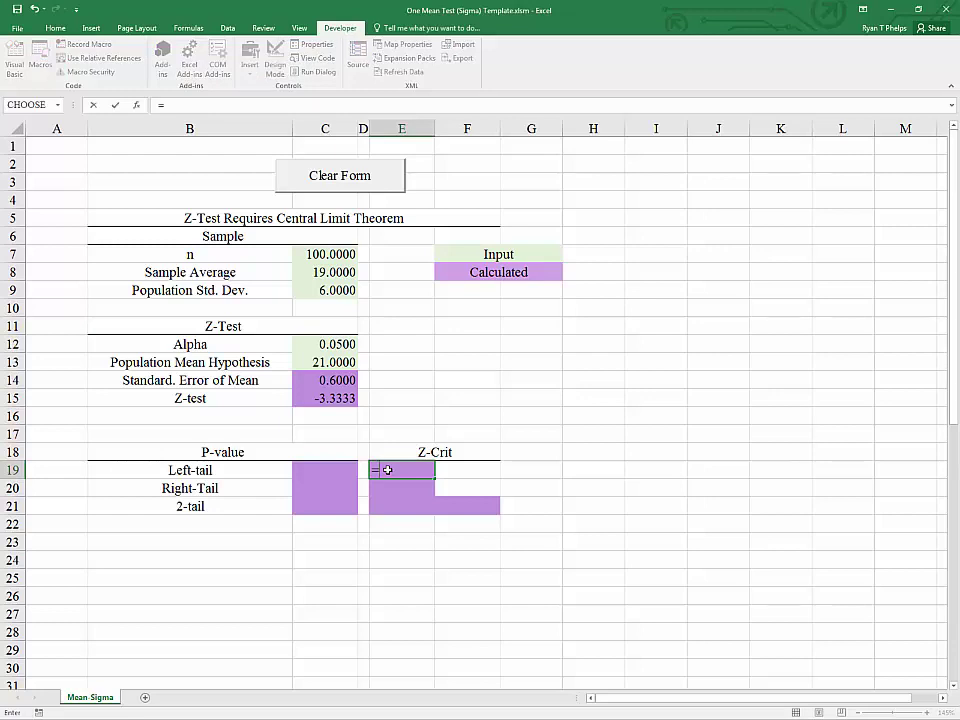
text(nor)
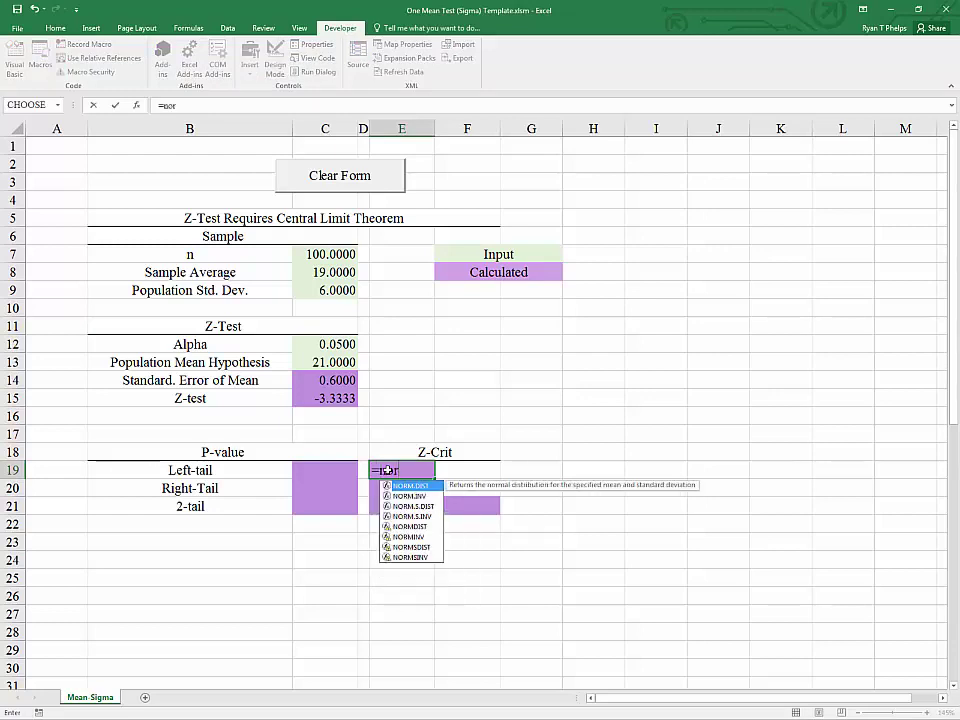
key(Down)
key(Down)
key(Down)
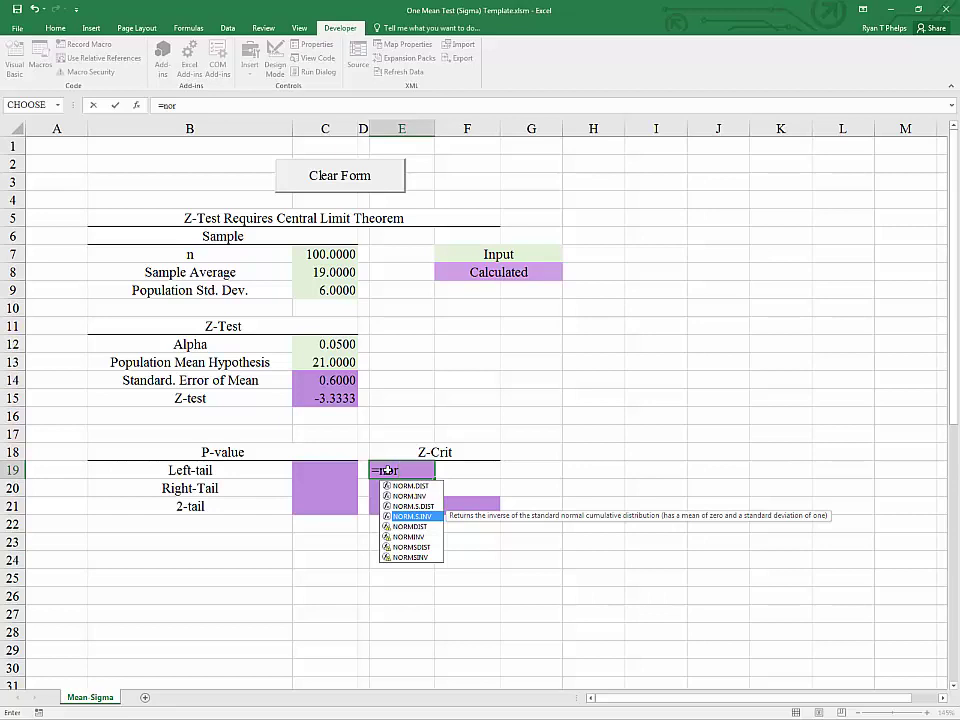
key(Tab)
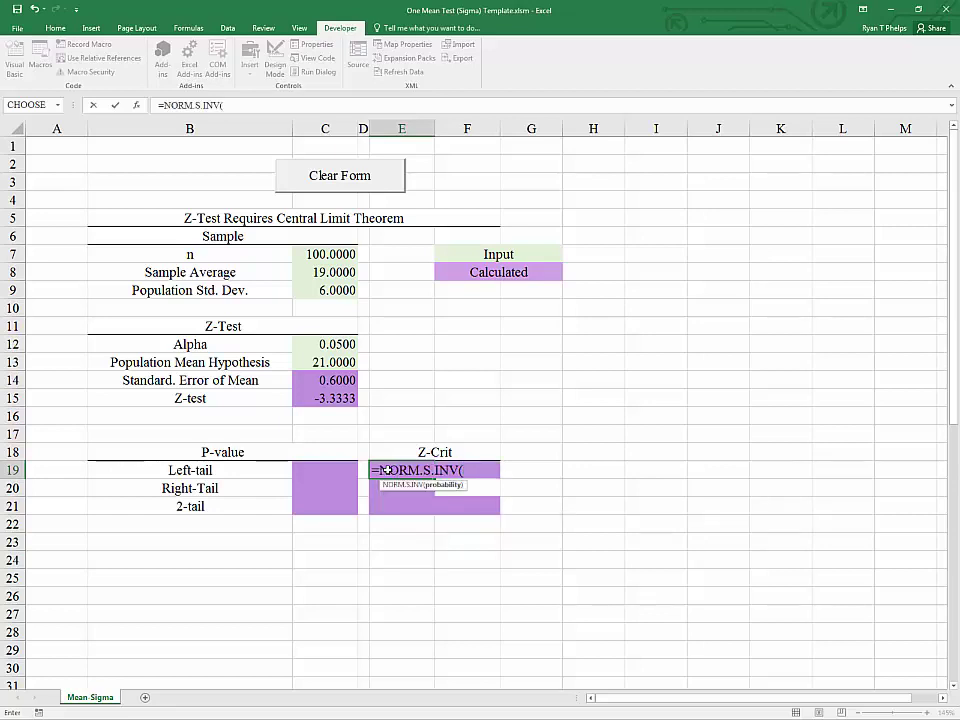
click(304, 345)
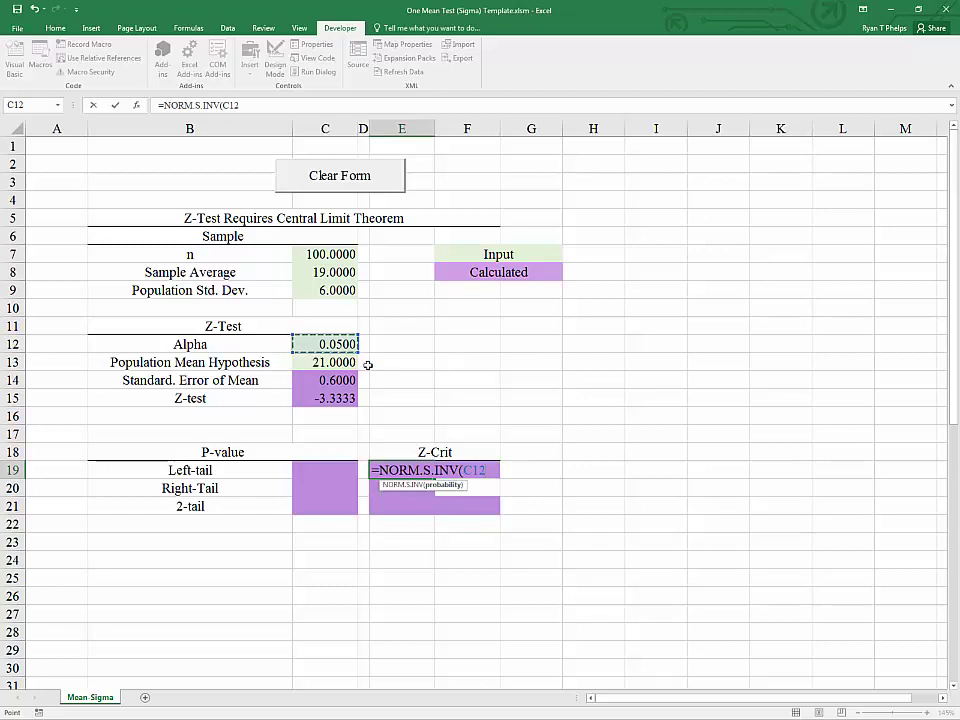
text())
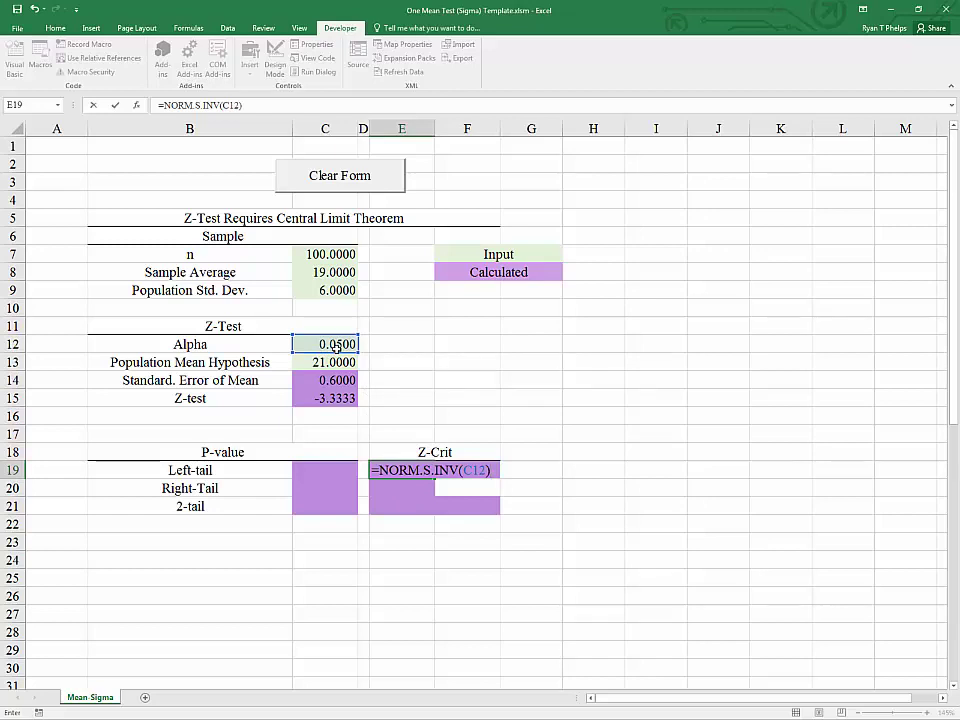
key(Return)
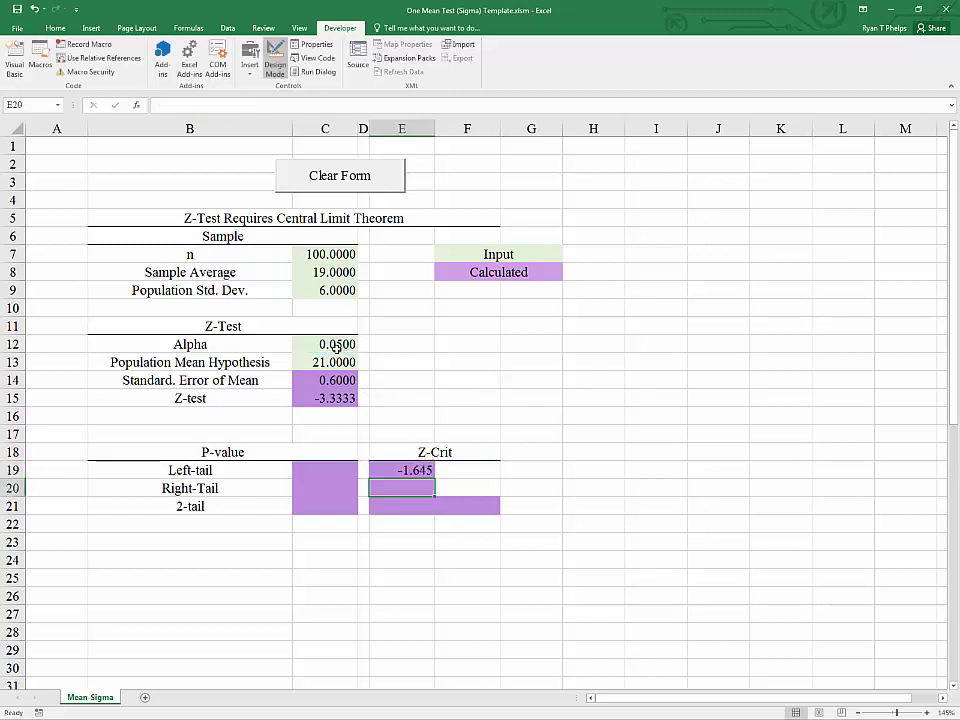
click(405, 470)
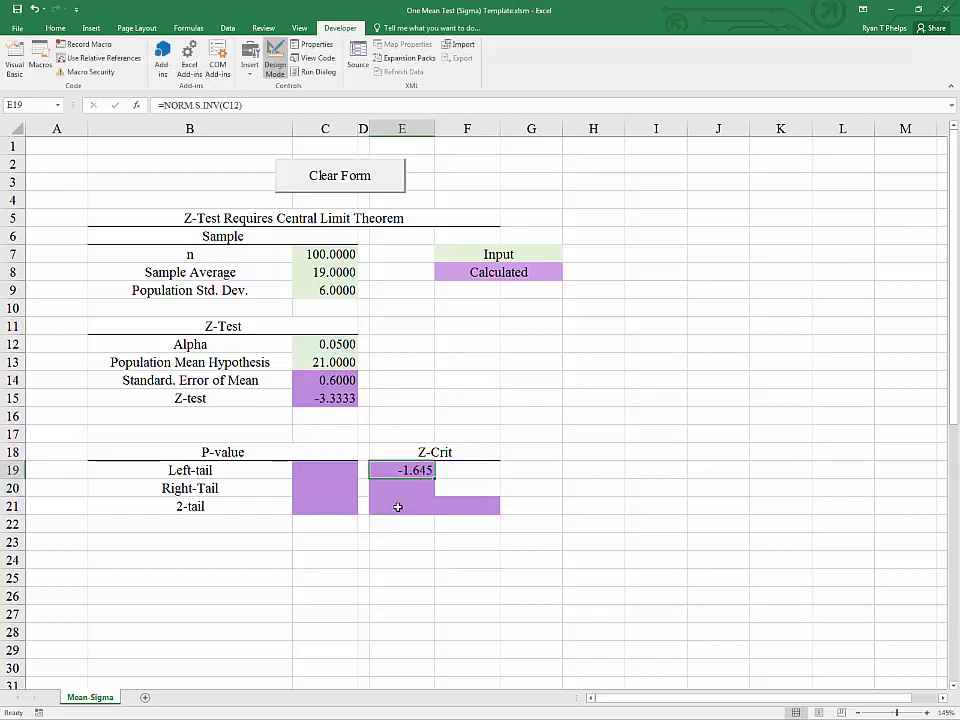
click(399, 483)
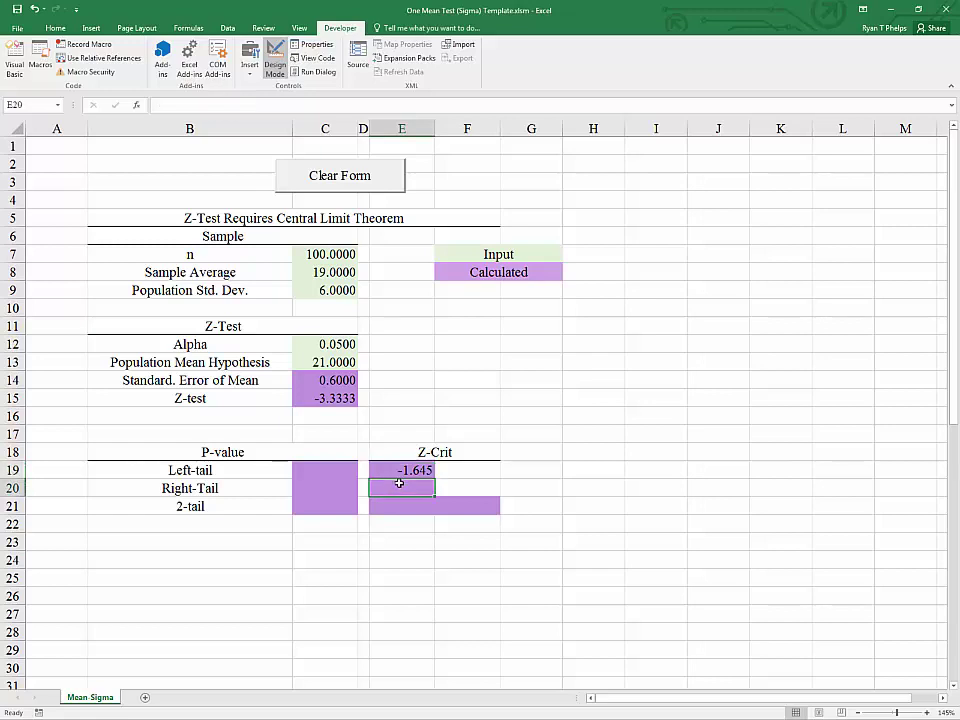
Review the left-tail critical z, Z-test formula, hypothesised mean and alpha, ending on E20.
click(166, 470)
click(409, 477)
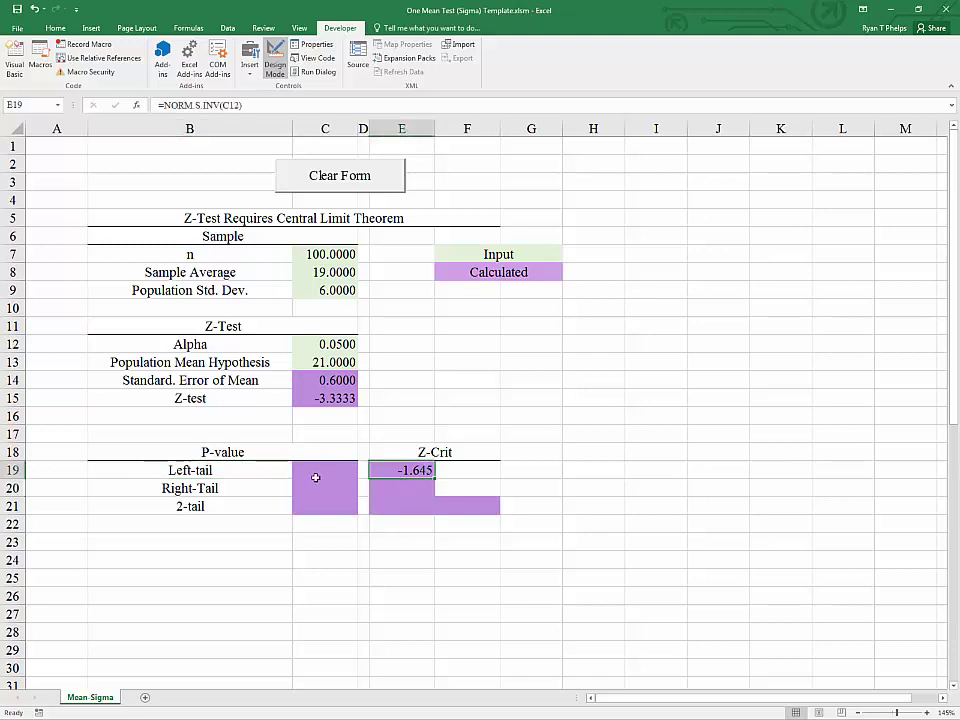
click(312, 401)
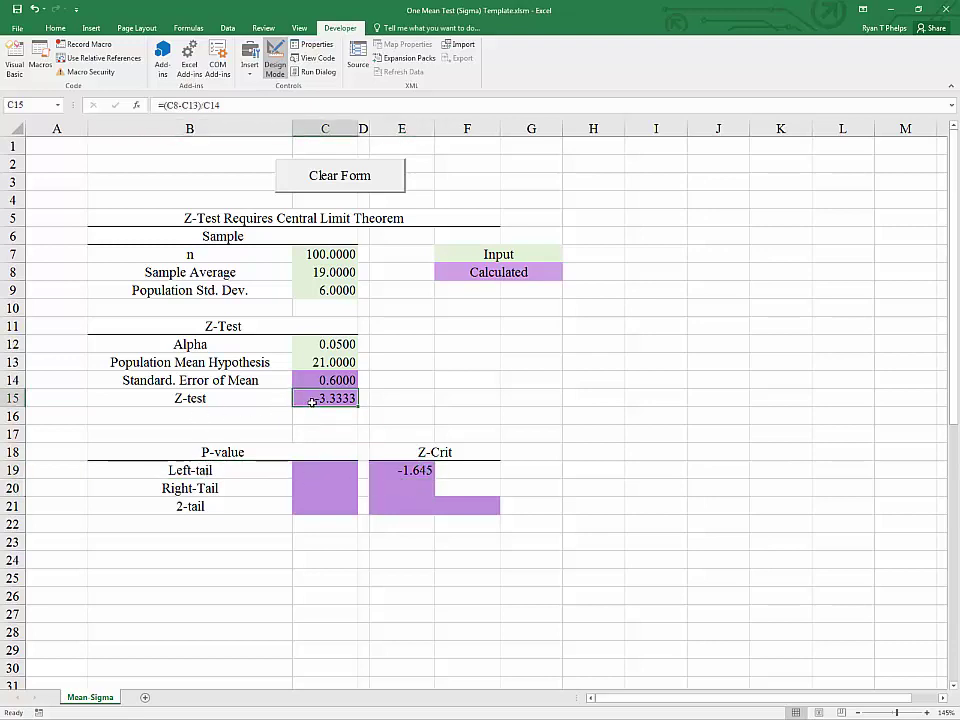
click(392, 472)
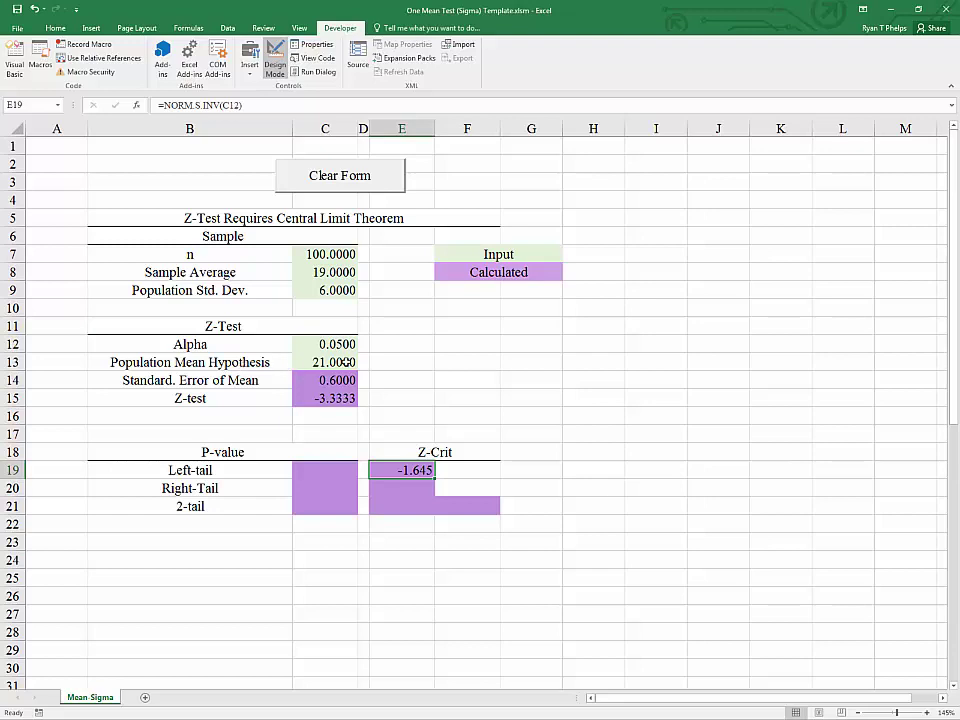
click(345, 362)
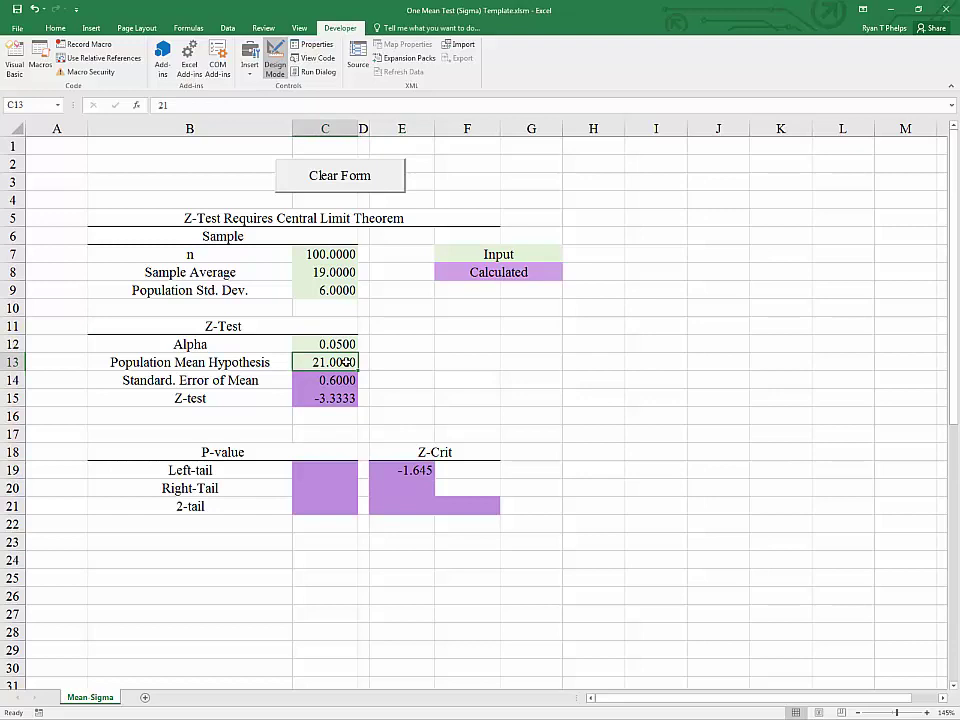
click(405, 470)
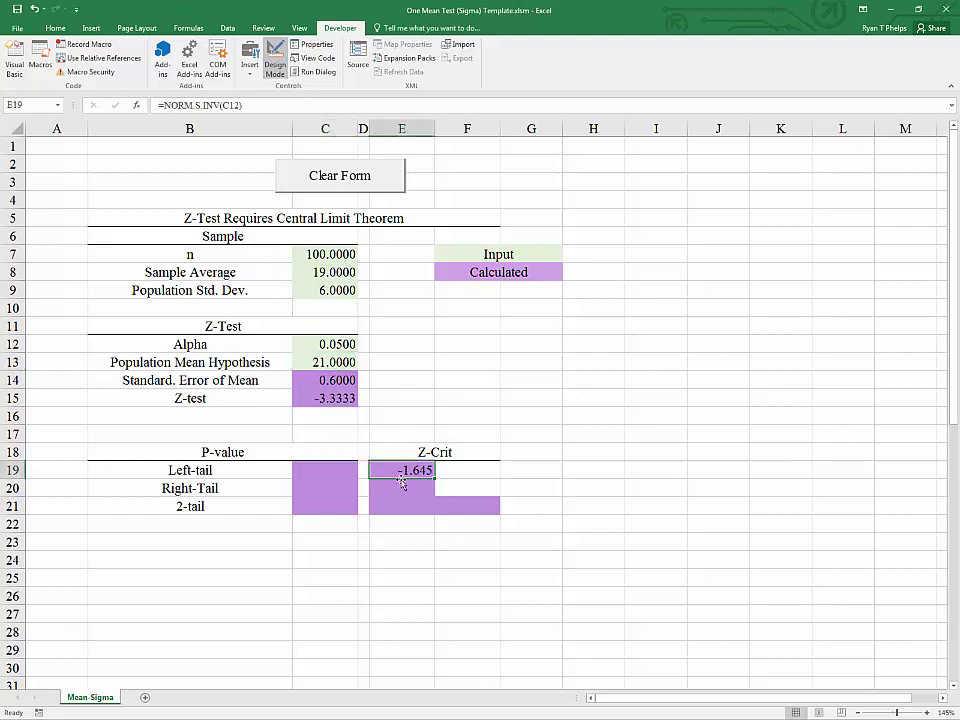
click(418, 488)
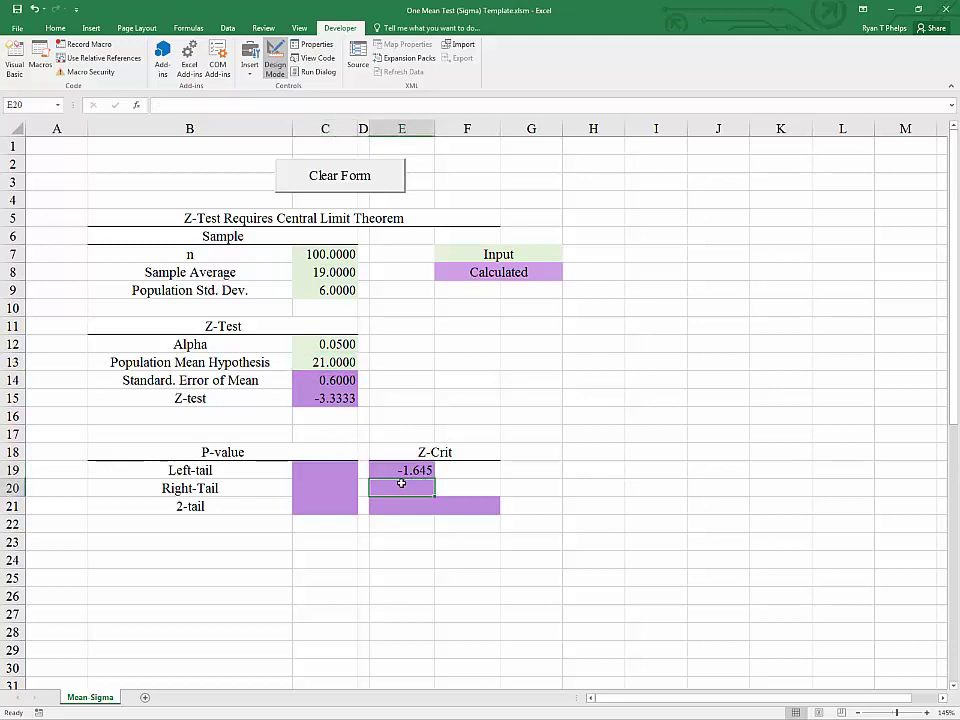
click(336, 343)
click(397, 483)
Set E20 to the negative of E19 so the right-tail critical z reads 1.645.
text(=)
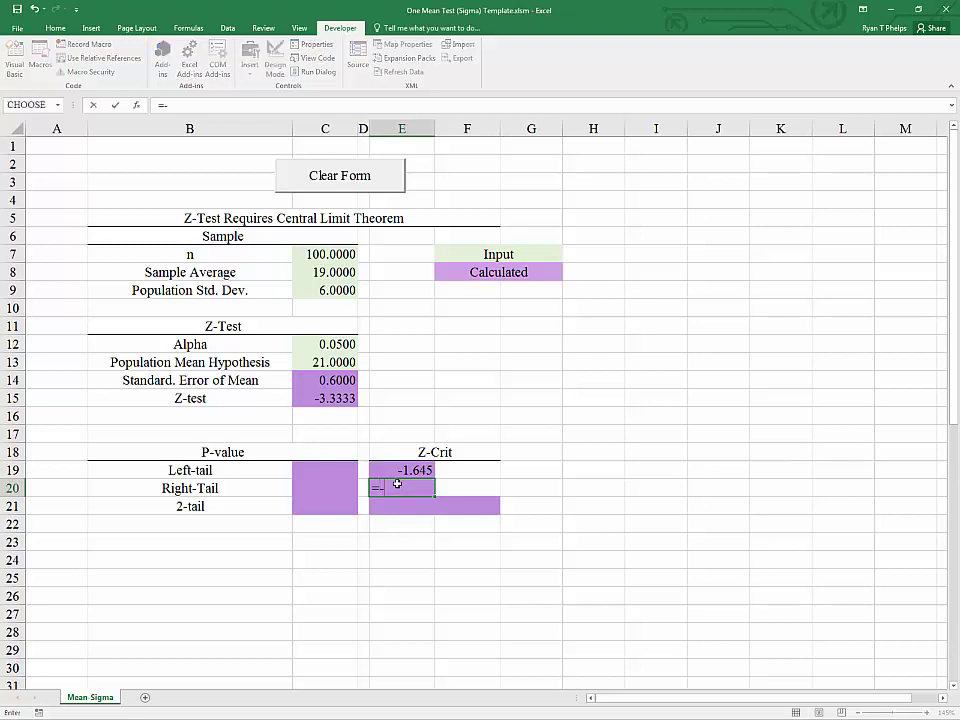
text(-)
key(Up)
key(Return)
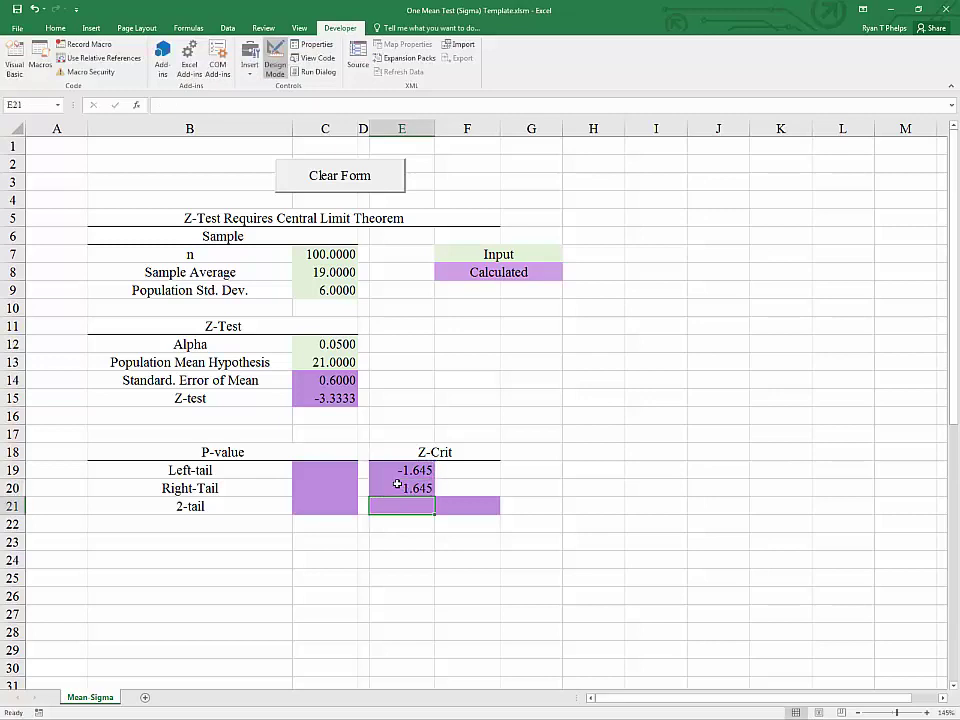
click(332, 343)
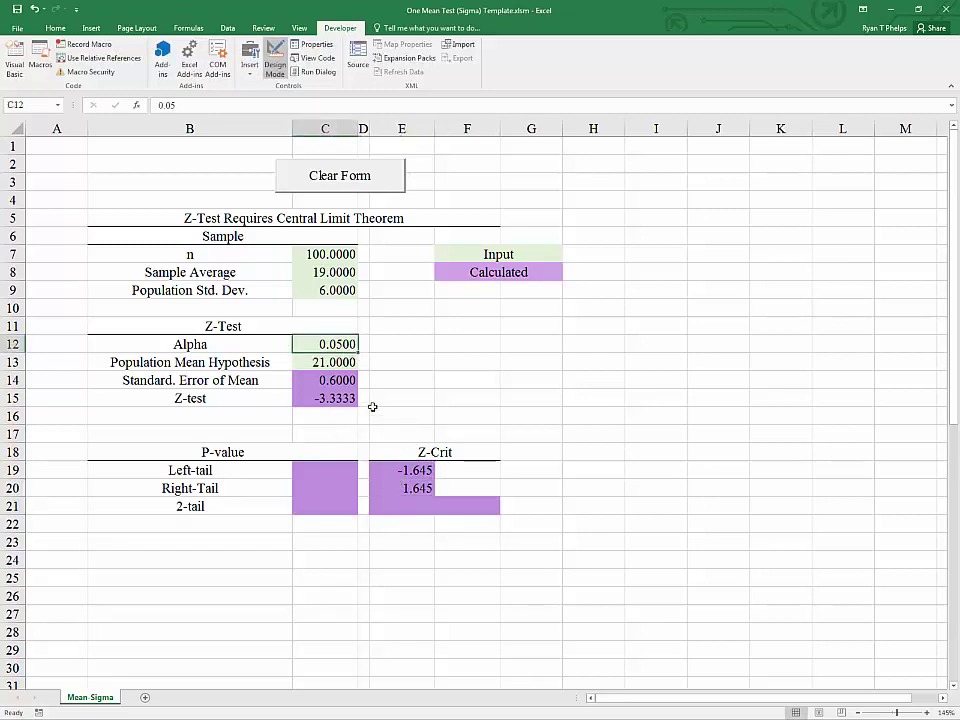
click(400, 467)
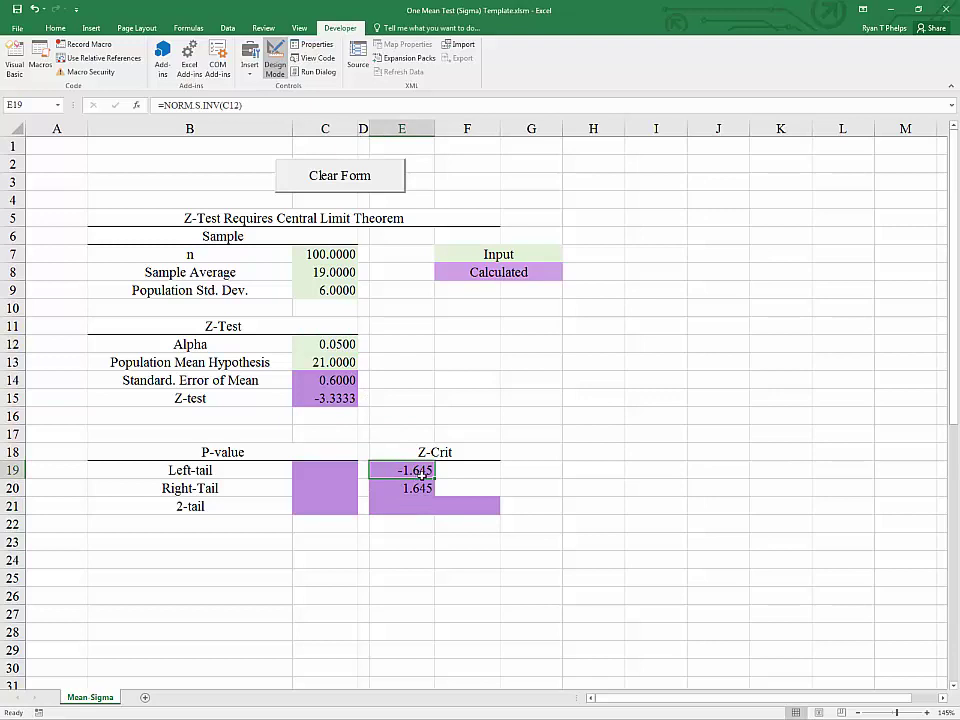
click(323, 343)
click(395, 488)
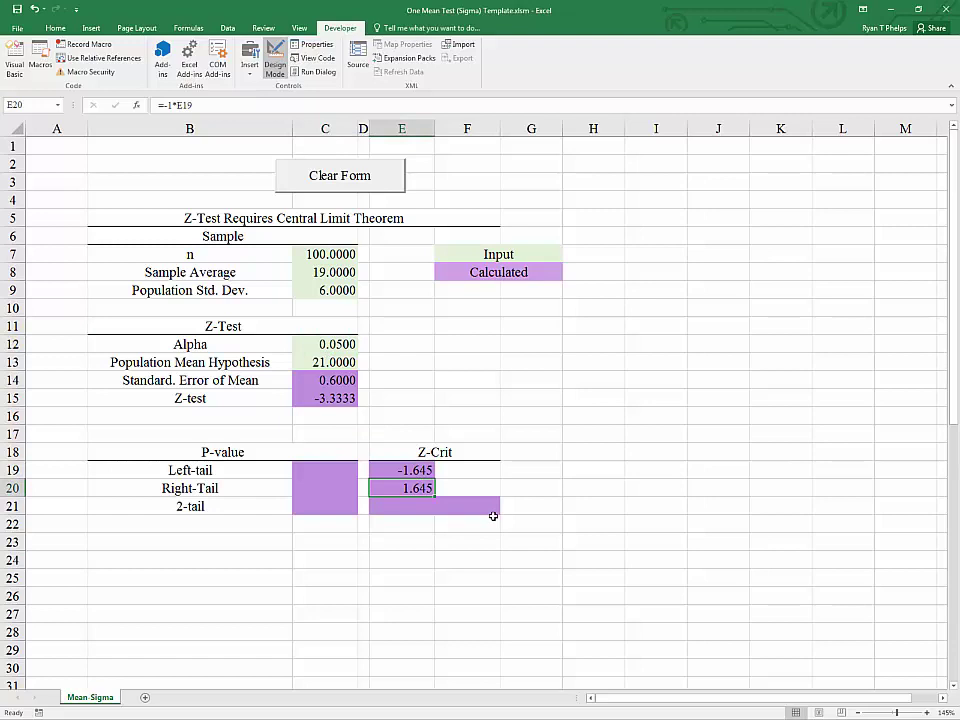
key(Return)
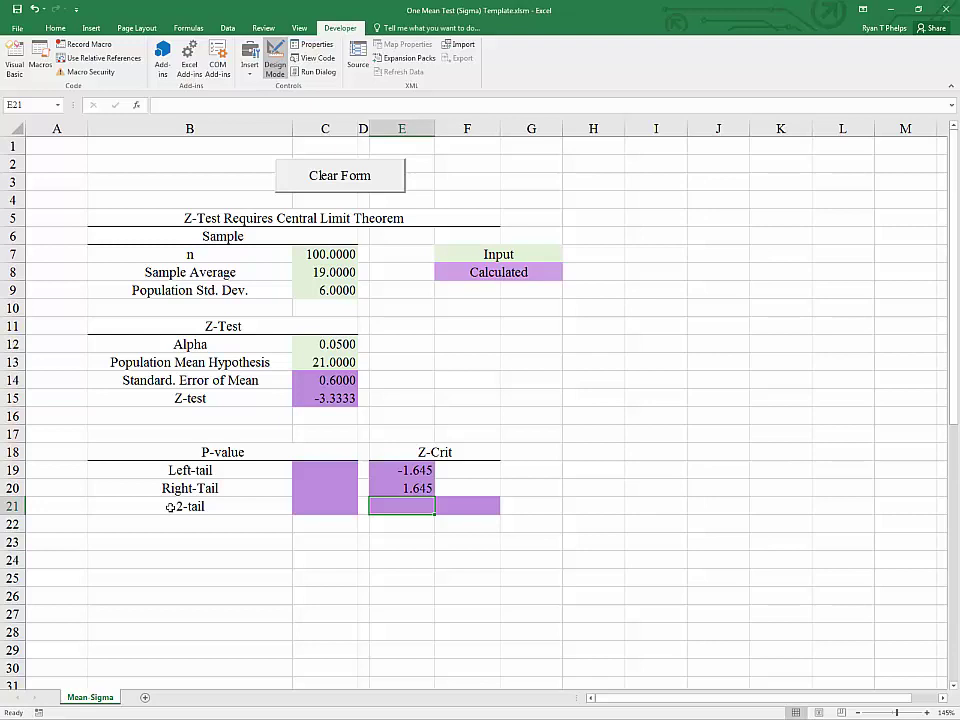
Enter =NORM.S.INV(C12/2) in E21, giving a two-tail critical z of -1.960.
text(=)
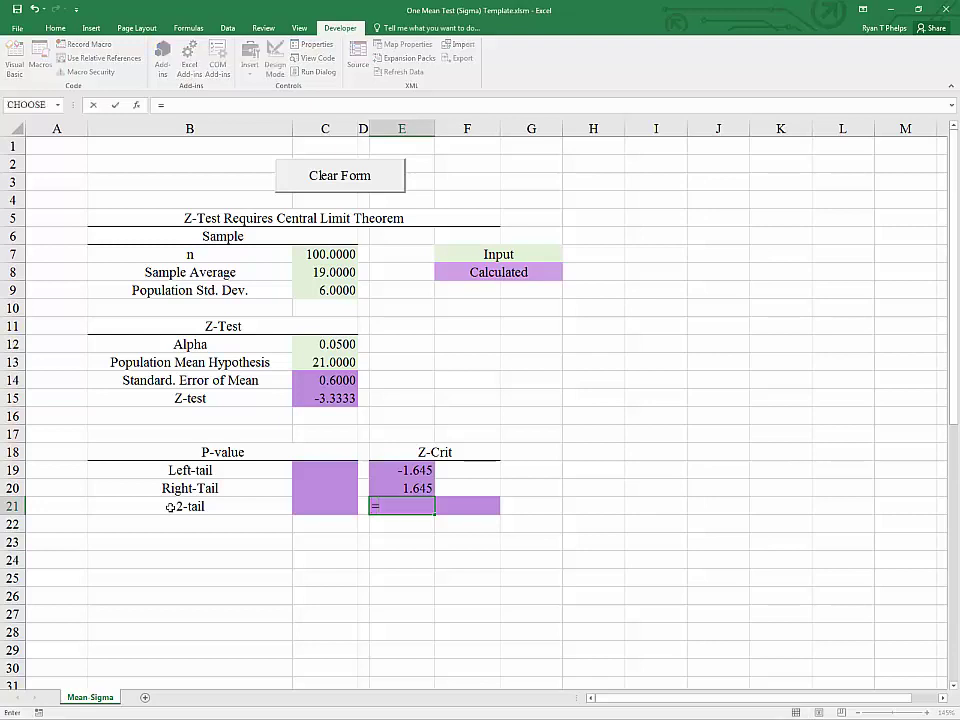
text(nor)
key(Down)
key(Down)
key(Down)
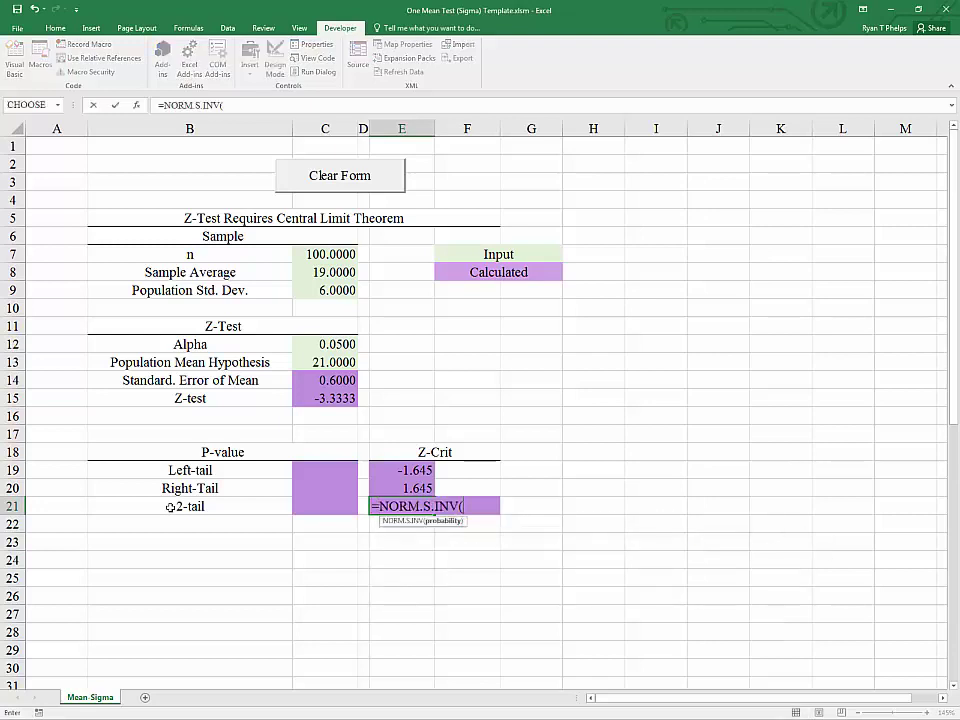
click(333, 345)
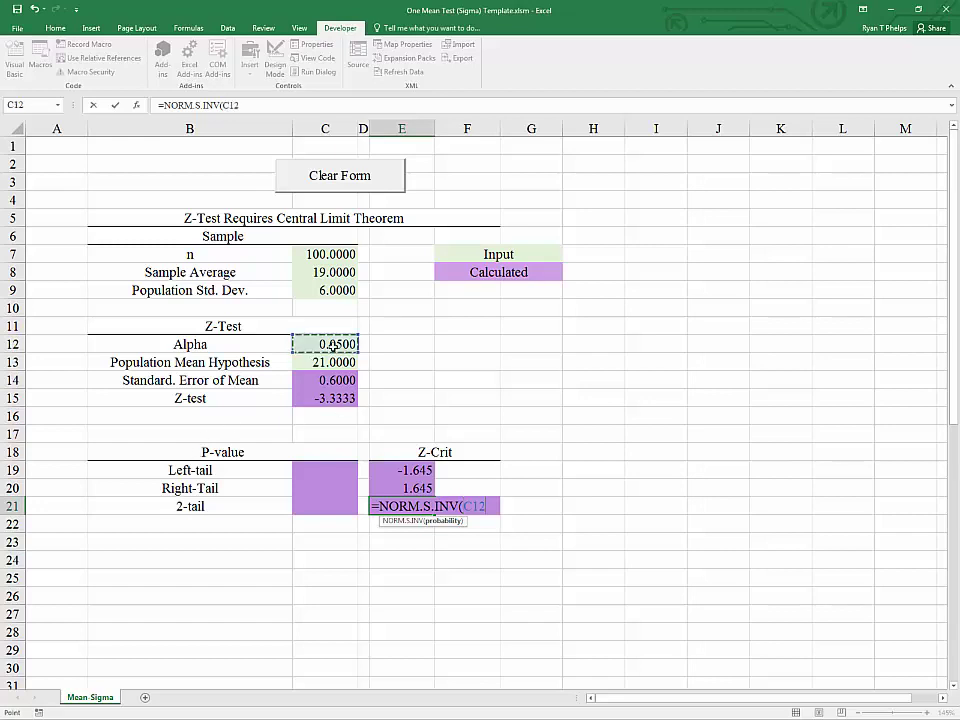
text(/2))
key(Return)
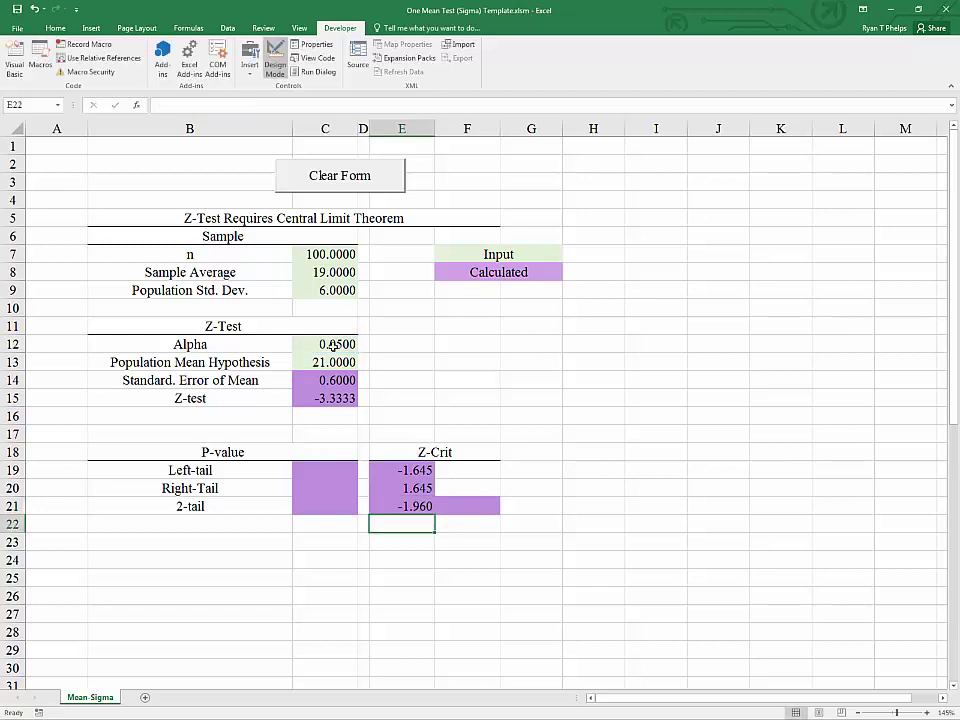
key(Up)
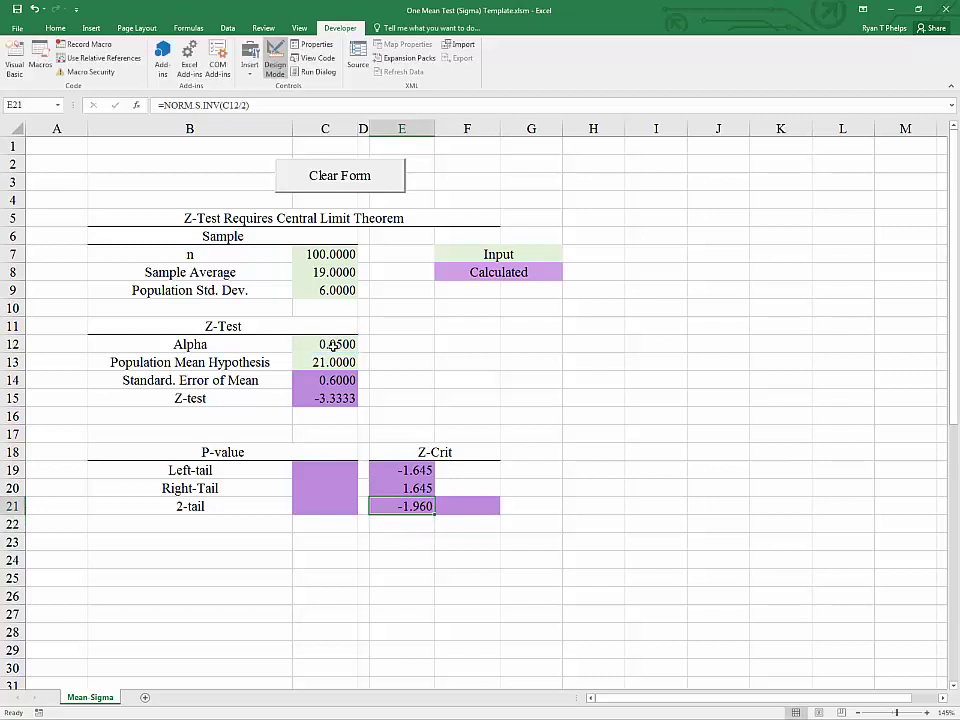
Enter =-1*E21 in F21 for the positive two-tail value 1.960, then review the Z-test.
key(Right)
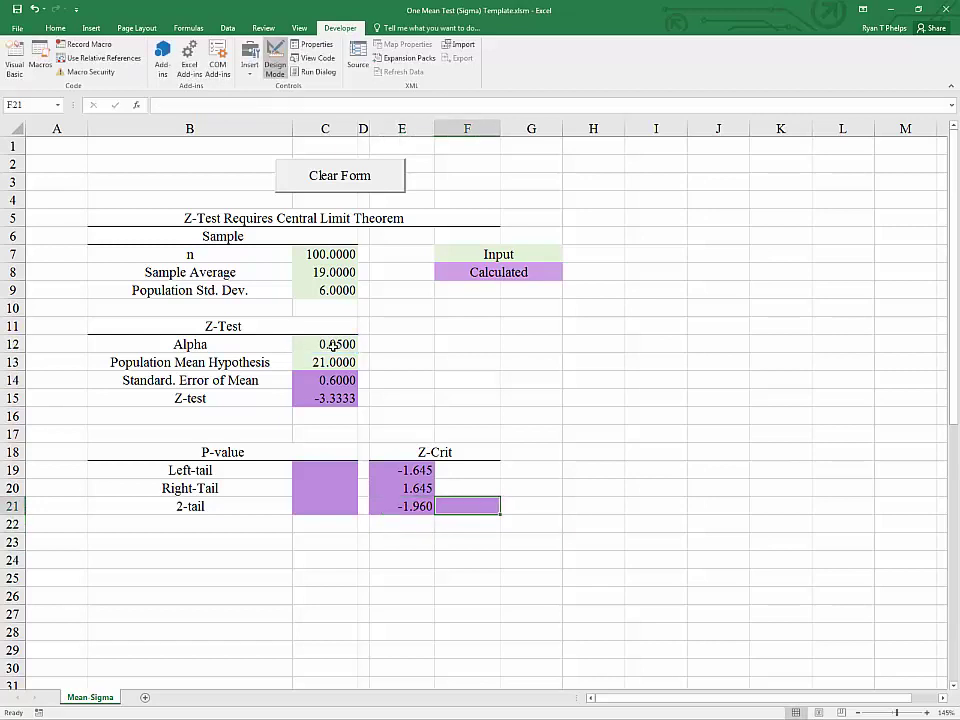
text(=)
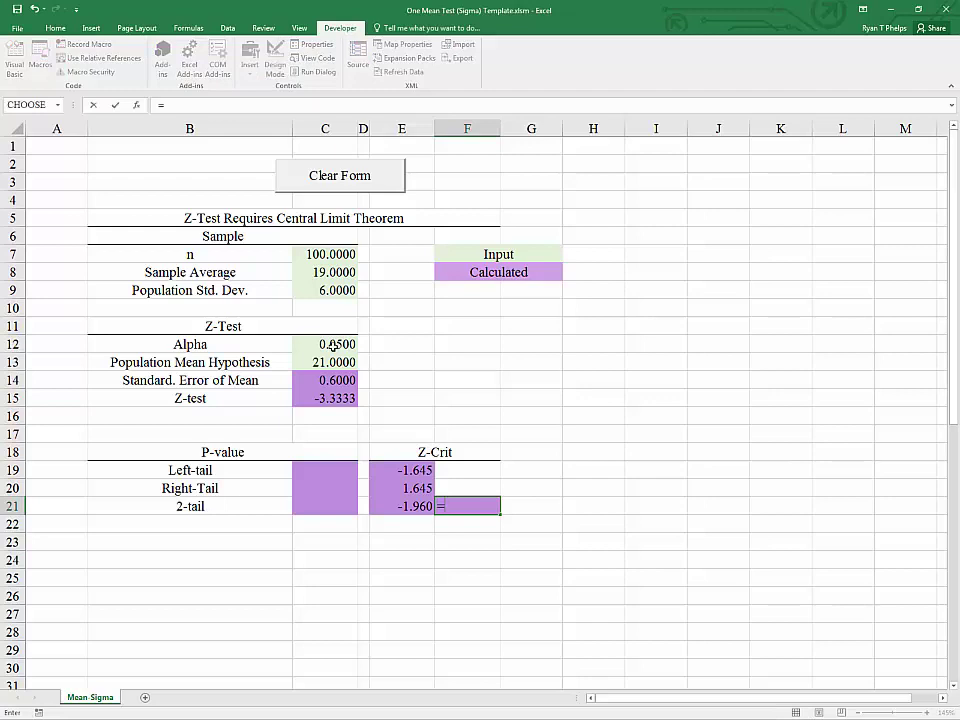
text(-1*)
key(Left)
key(Return)
click(456, 495)
click(472, 508)
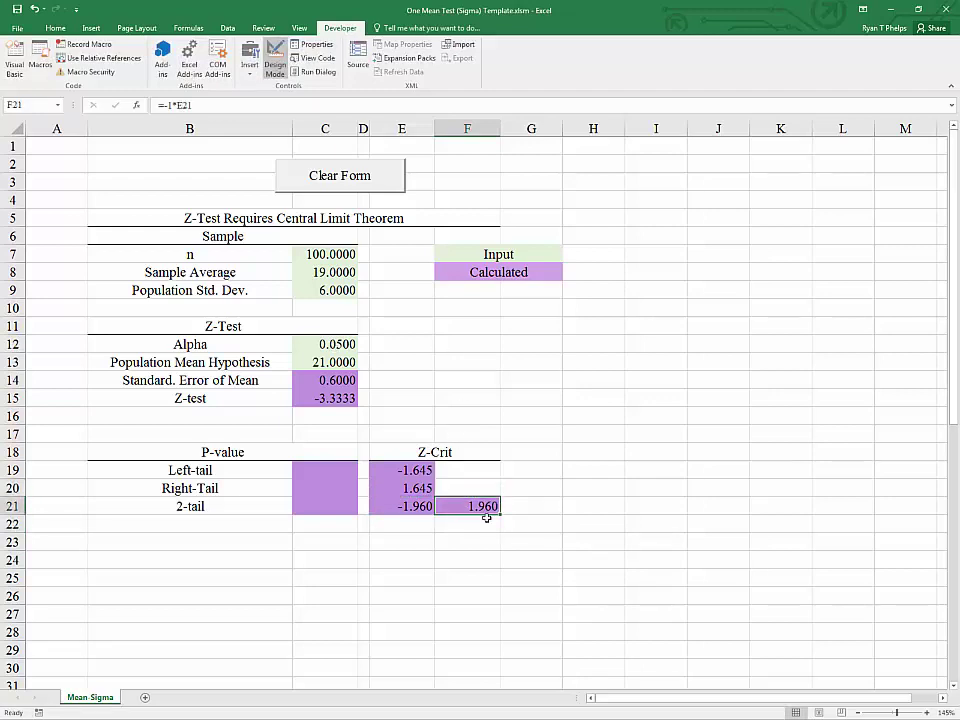
key(Left)
key(Left)
key(Up)
click(330, 398)
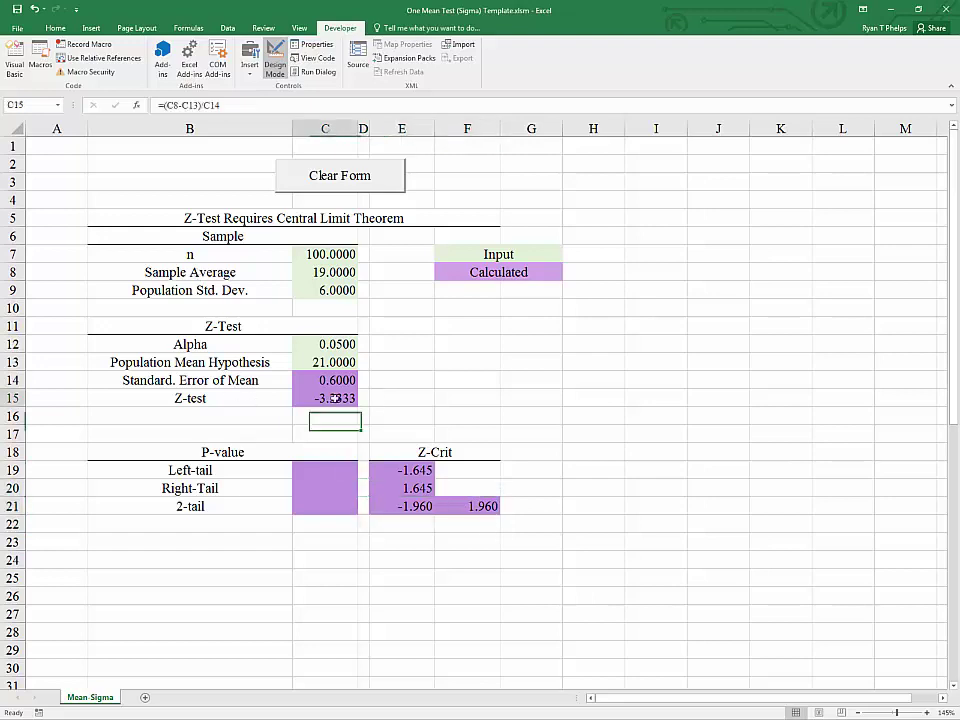
Compare the two-tail critical z formulas in E21 and F21 against the hypothesised mean.
click(325, 364)
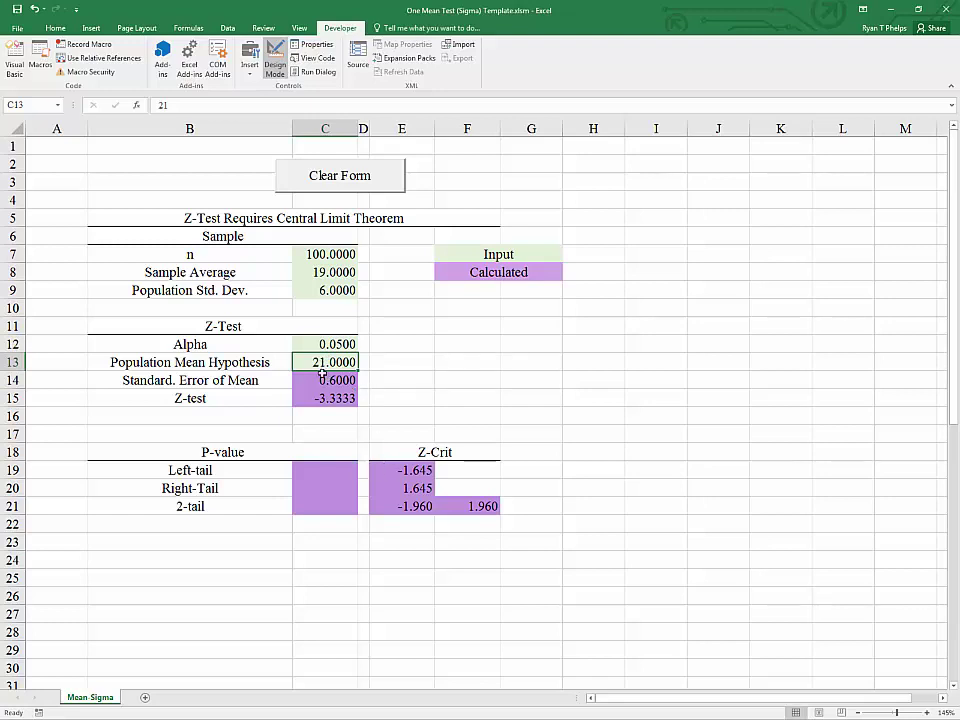
click(398, 470)
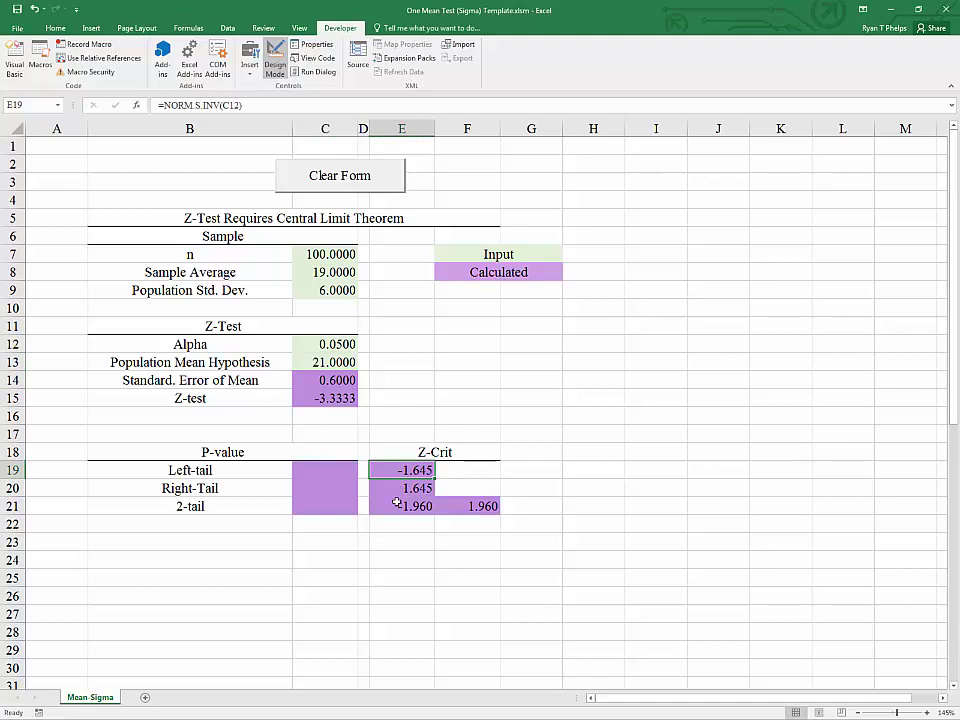
click(397, 504)
click(460, 506)
click(395, 506)
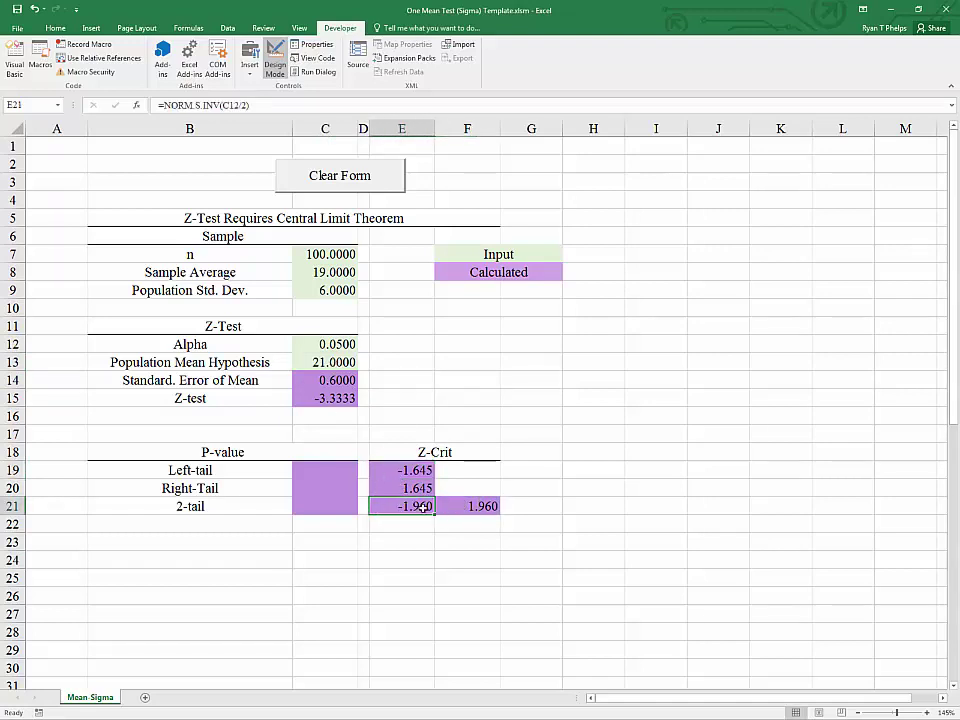
click(342, 362)
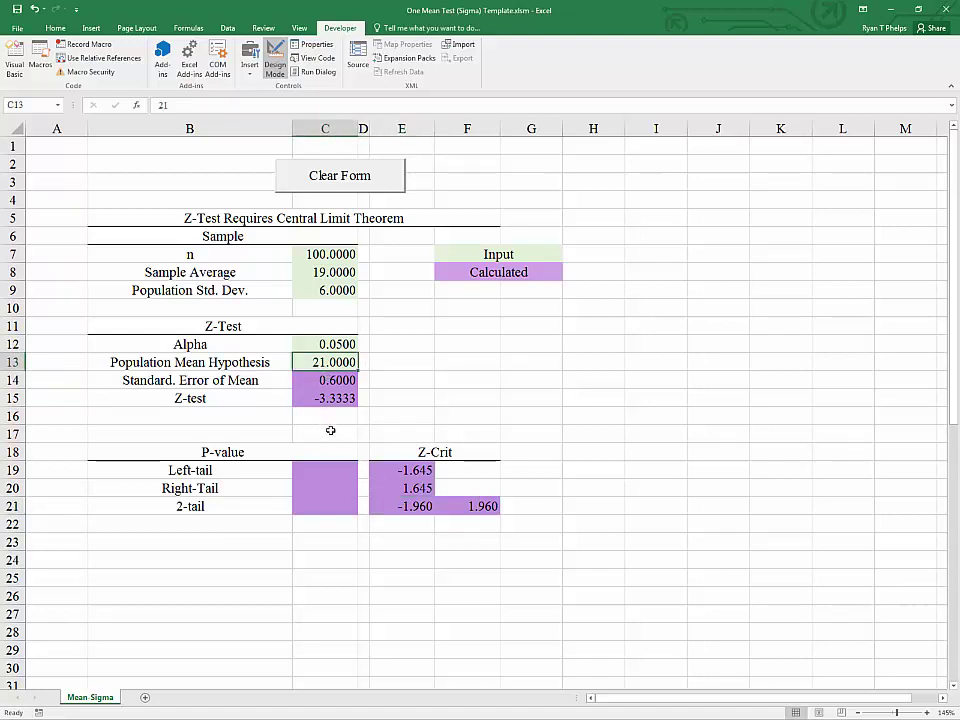
click(400, 507)
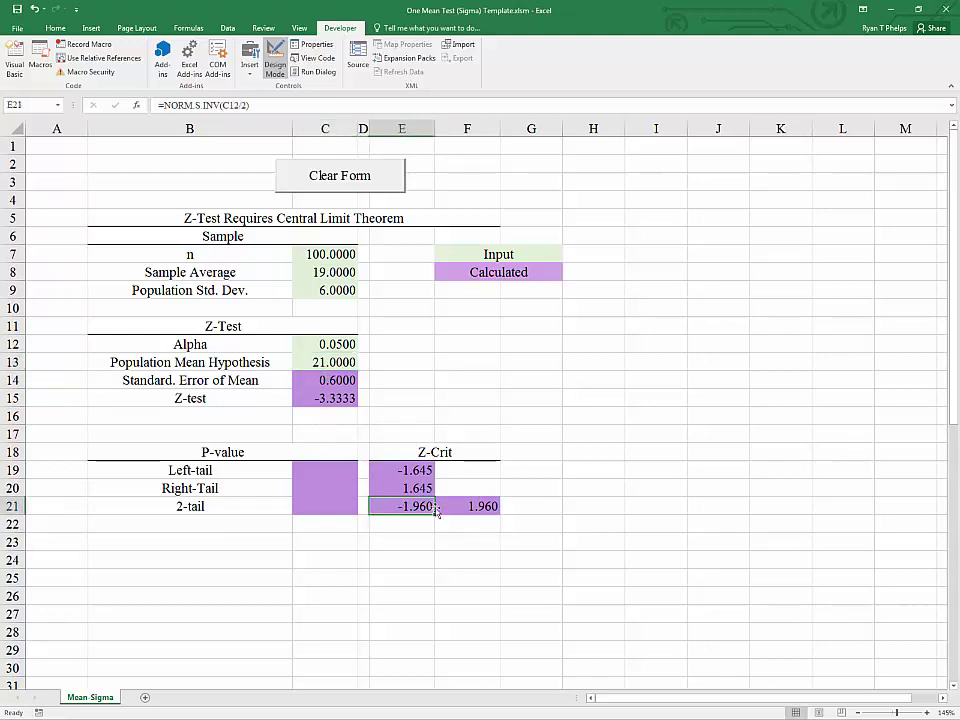
click(442, 507)
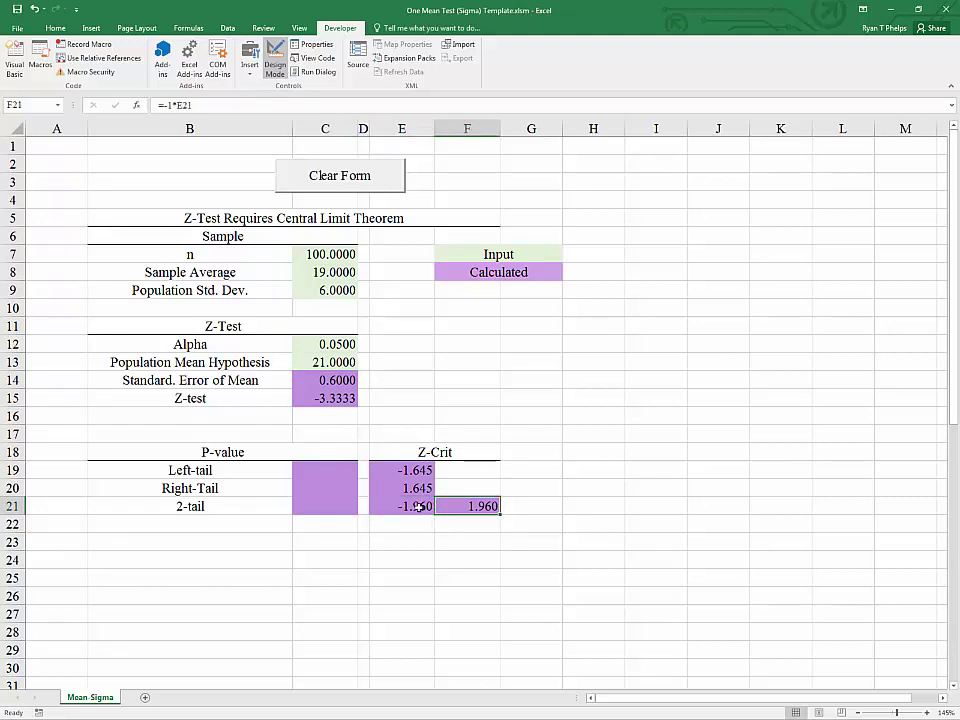
click(418, 507)
click(447, 507)
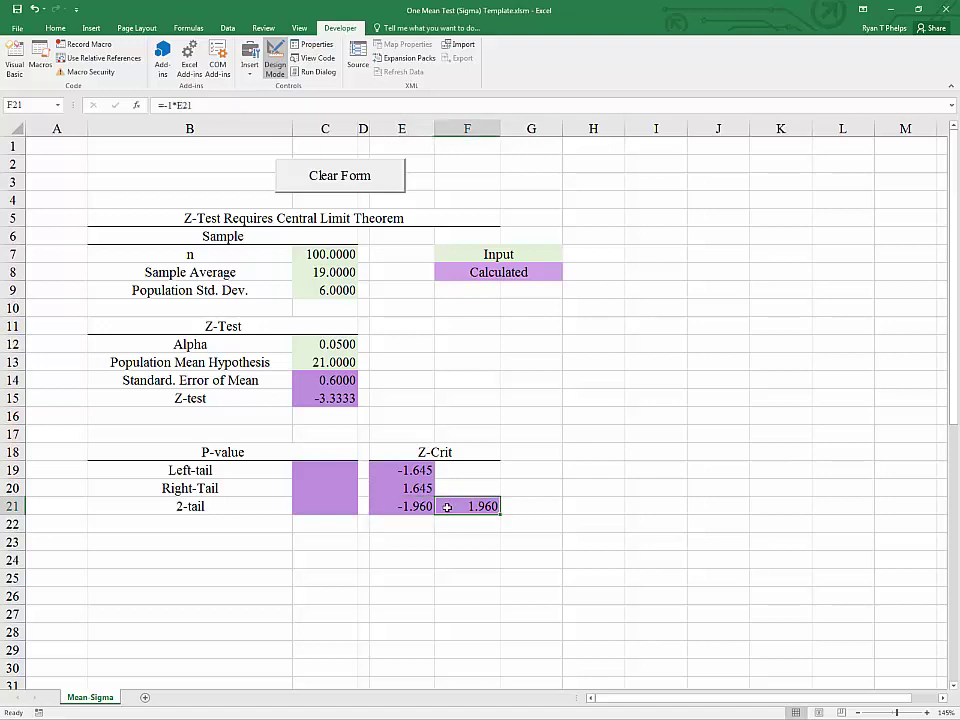
Recheck the Z-test and the left- and right-tail critical z formulas.
click(326, 400)
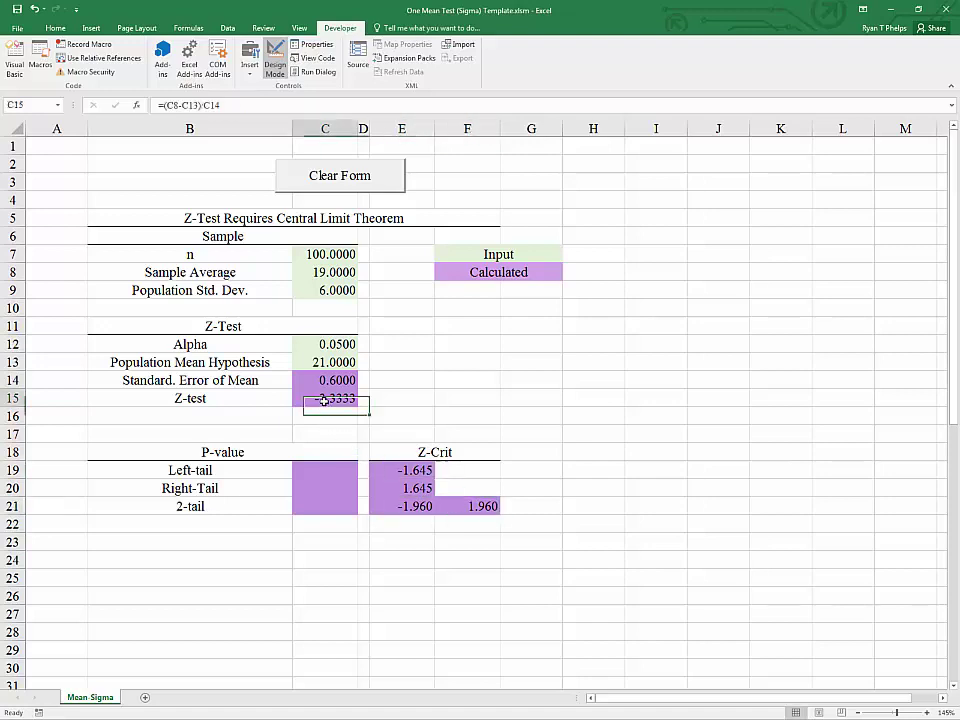
click(386, 508)
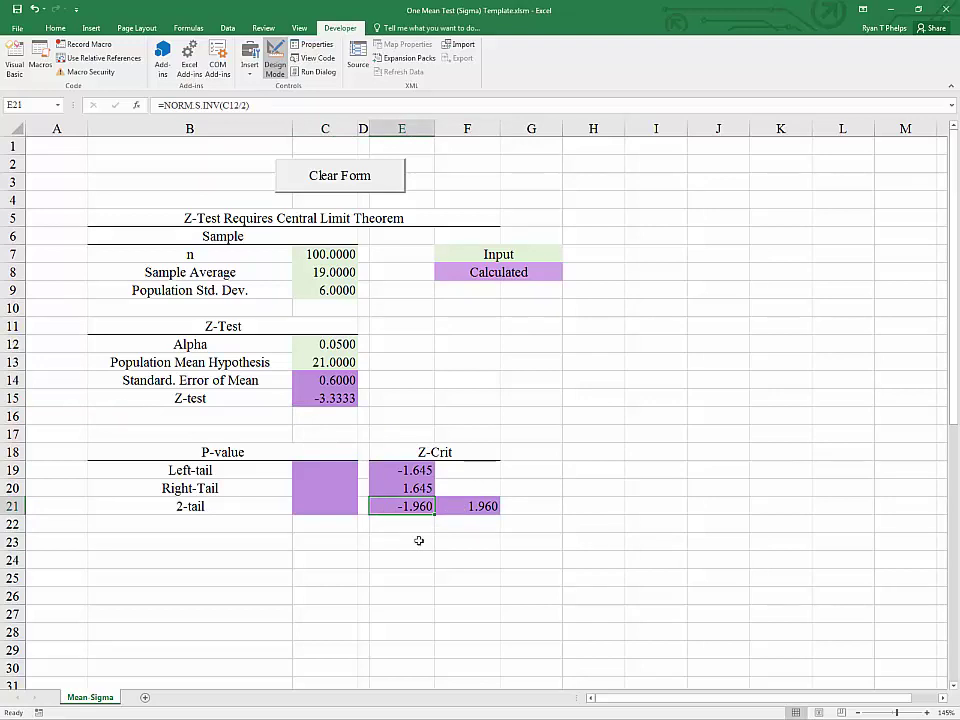
key(Up)
key(Up)
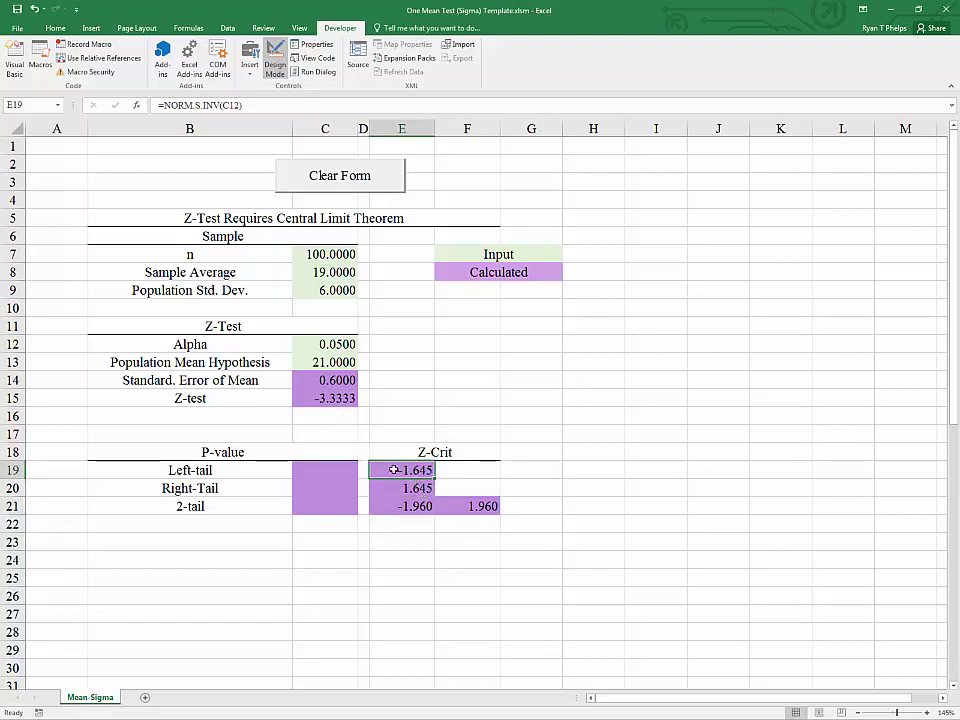
key(Down)
click(336, 470)
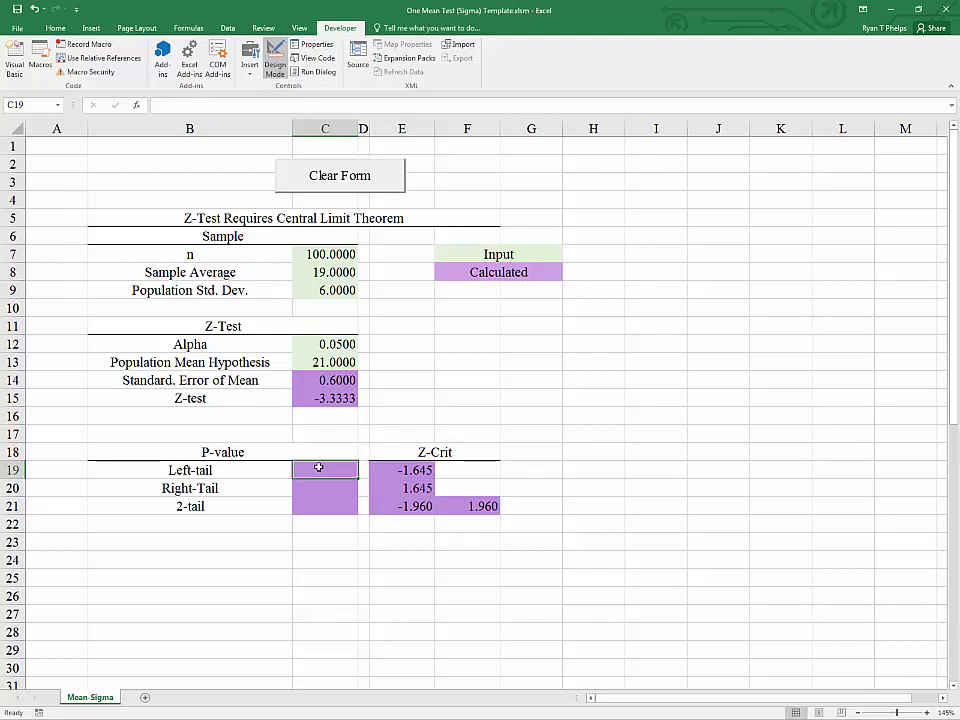
Review alpha 0.05, the Z-test statistic and left-tail critical value beside the p-value cell.
click(321, 344)
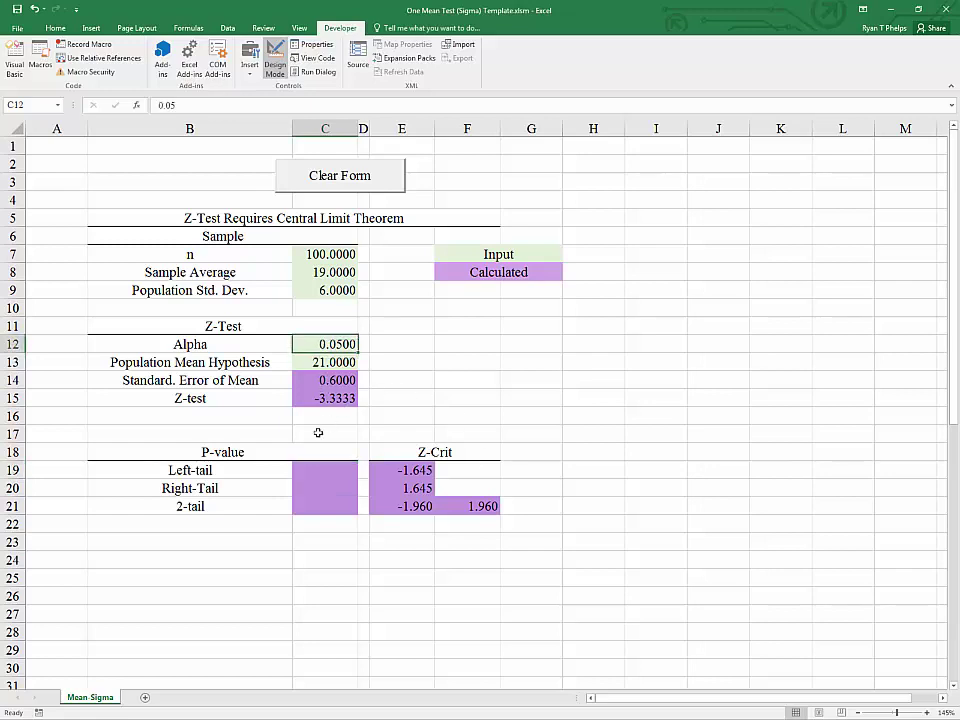
click(347, 470)
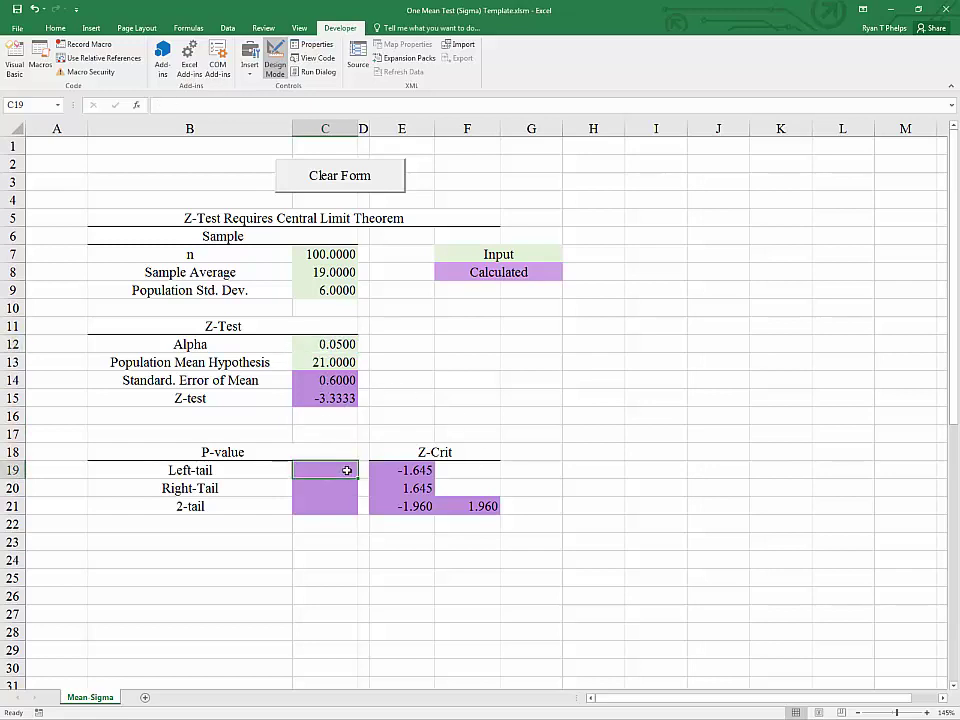
click(327, 400)
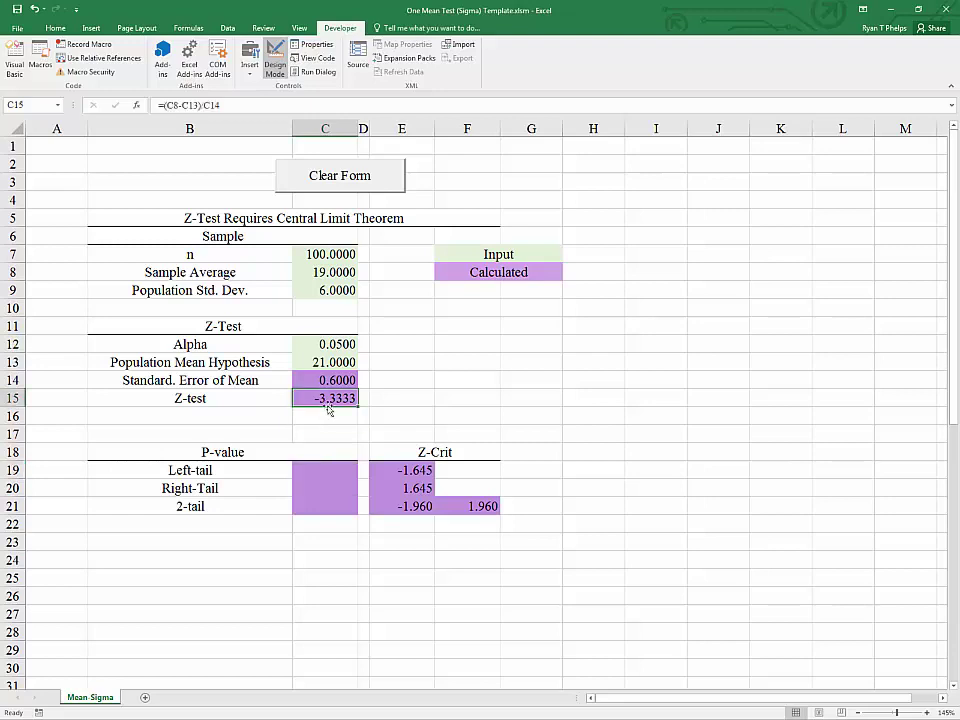
click(328, 346)
click(391, 470)
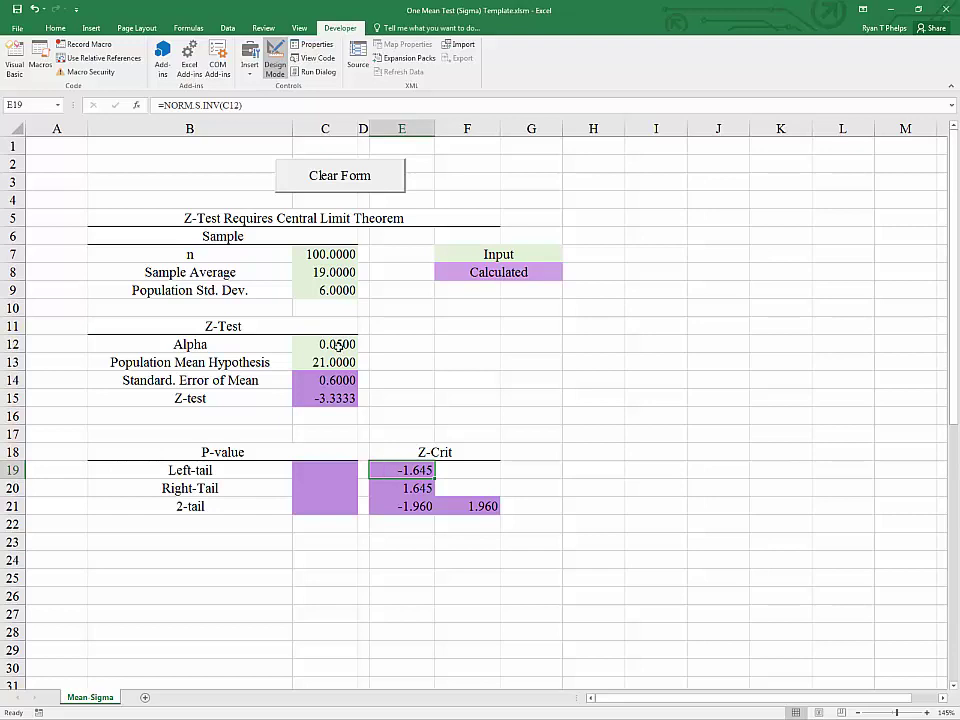
click(336, 346)
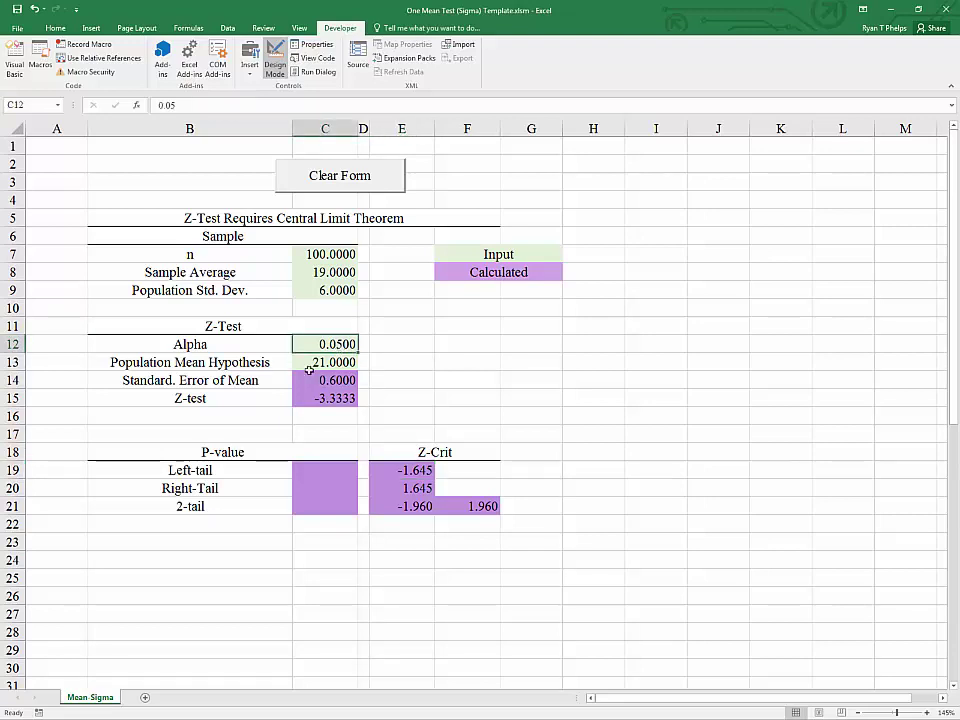
click(128, 470)
click(316, 471)
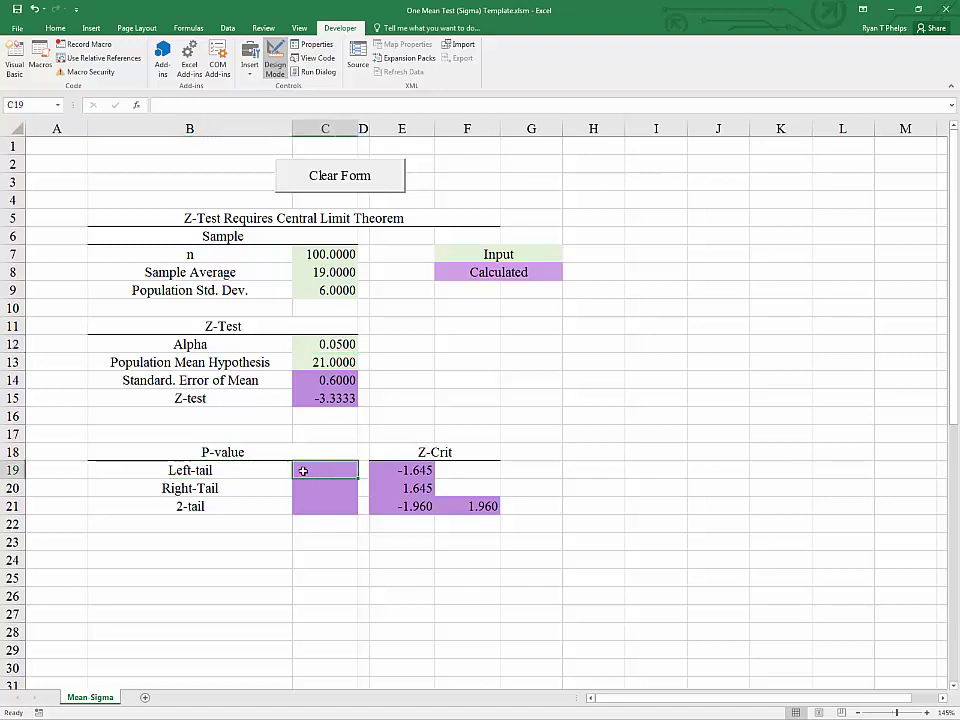
click(326, 399)
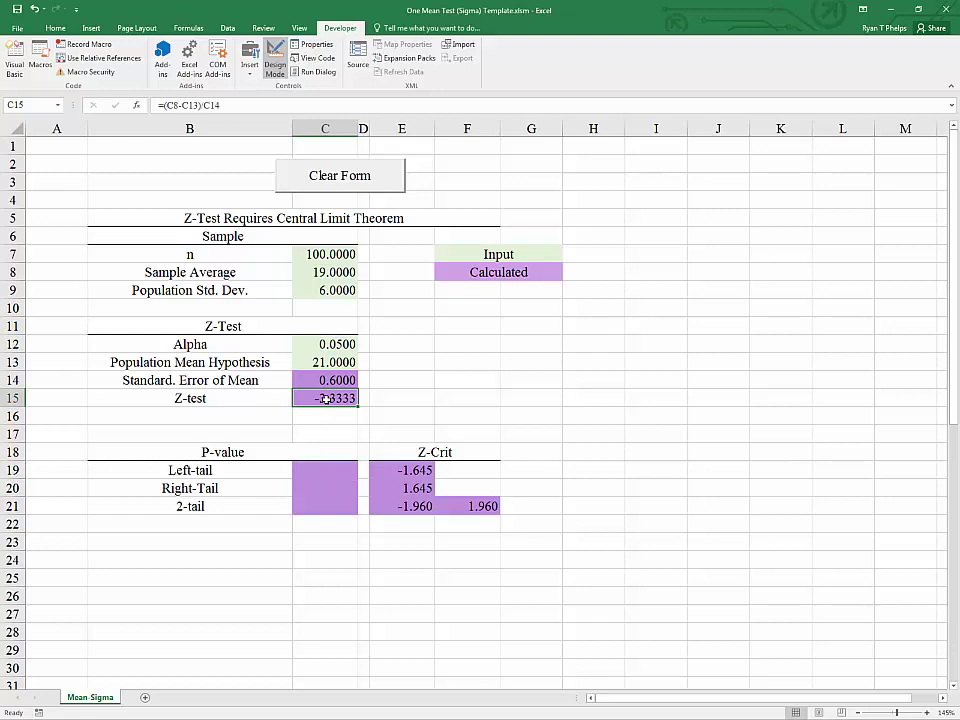
click(321, 472)
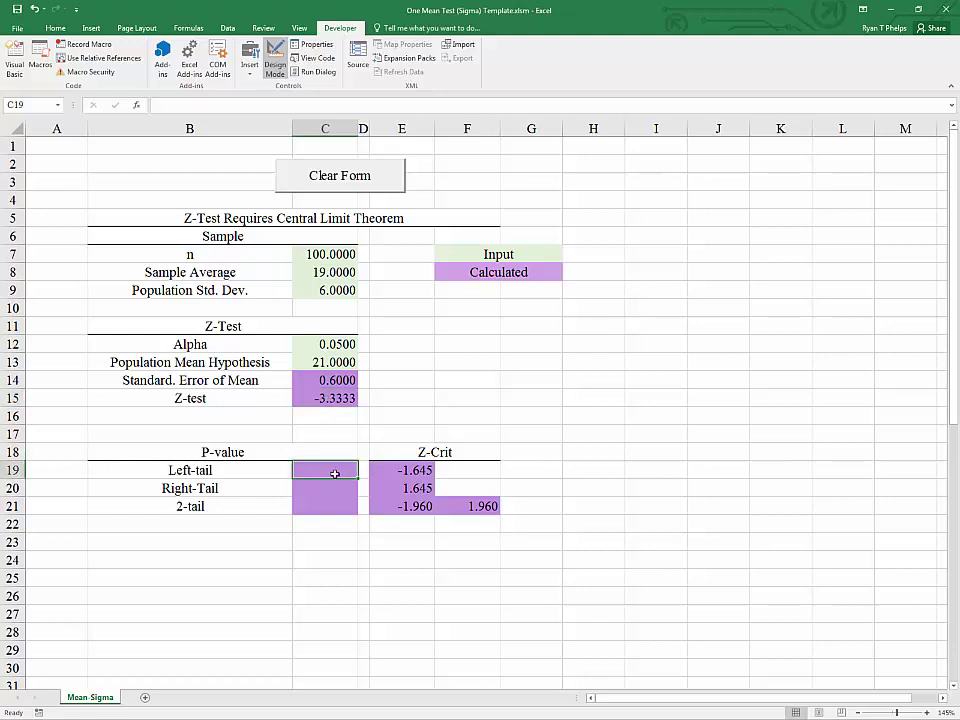
Enter =NORM.S.DIST(C15,TRUE) in C19, giving a left-tail p-value of 0.0004.
text(=)
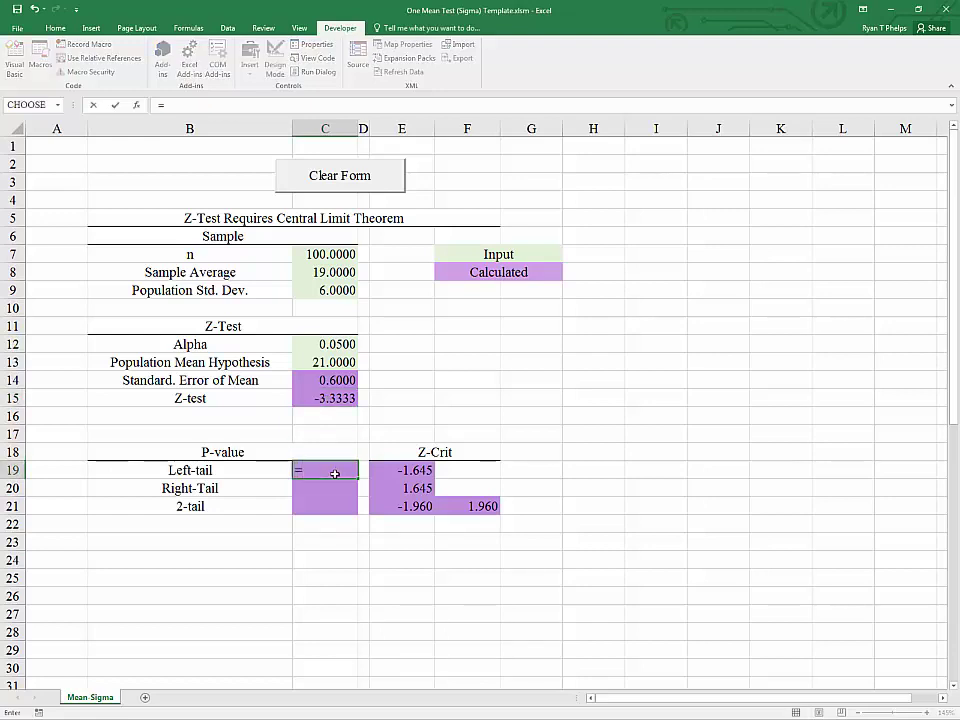
text(norm)
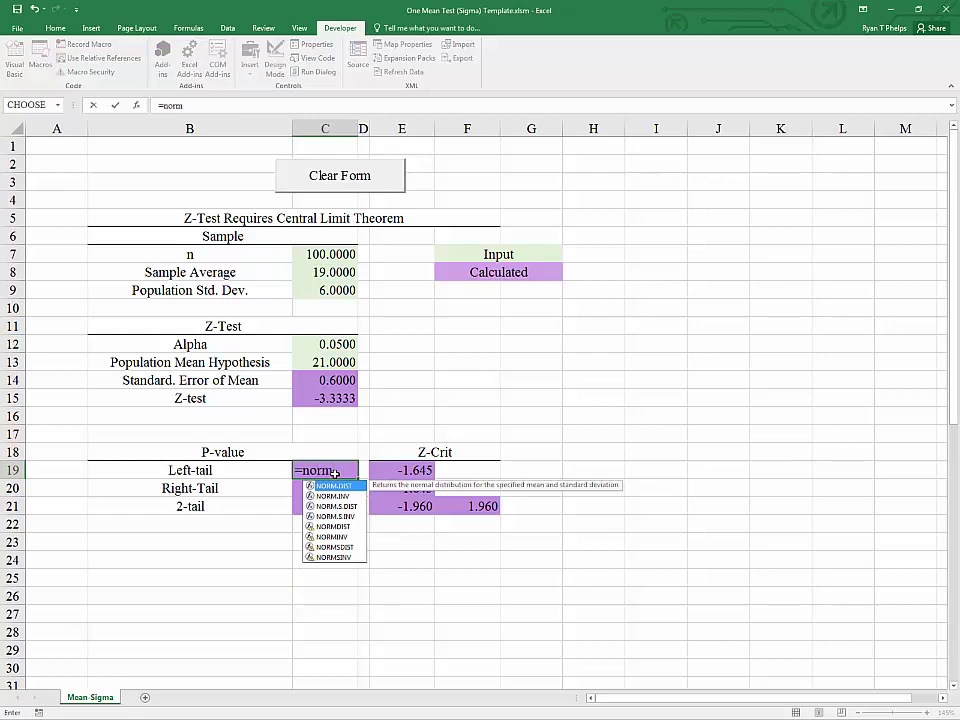
key(Down)
key(Down)
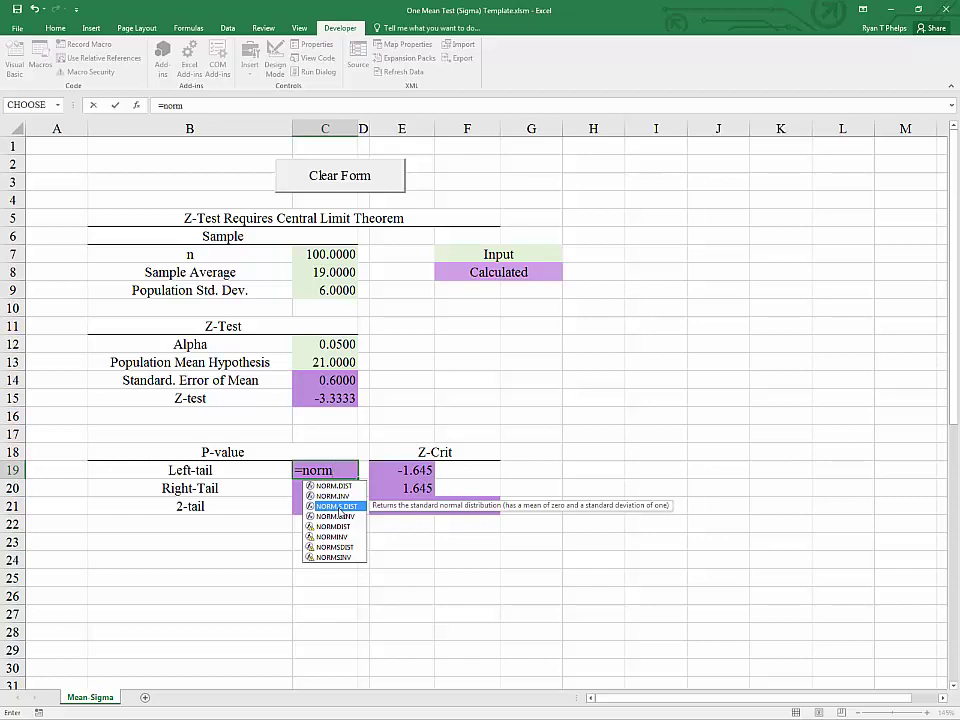
double_click(337, 507)
click(326, 398)
text(,)
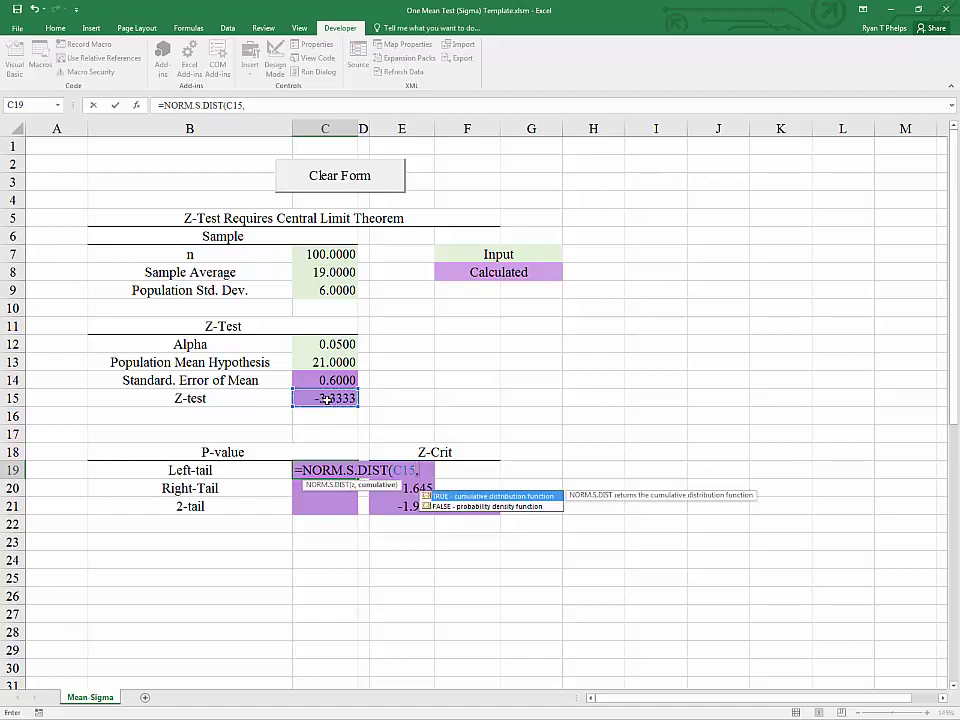
key(Tab)
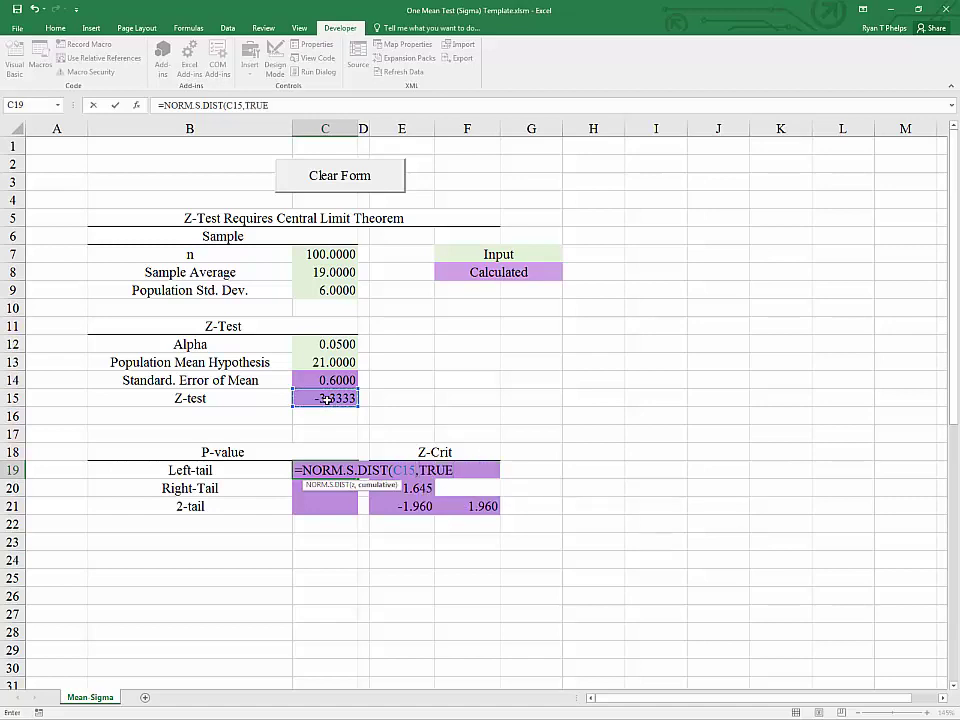
text())
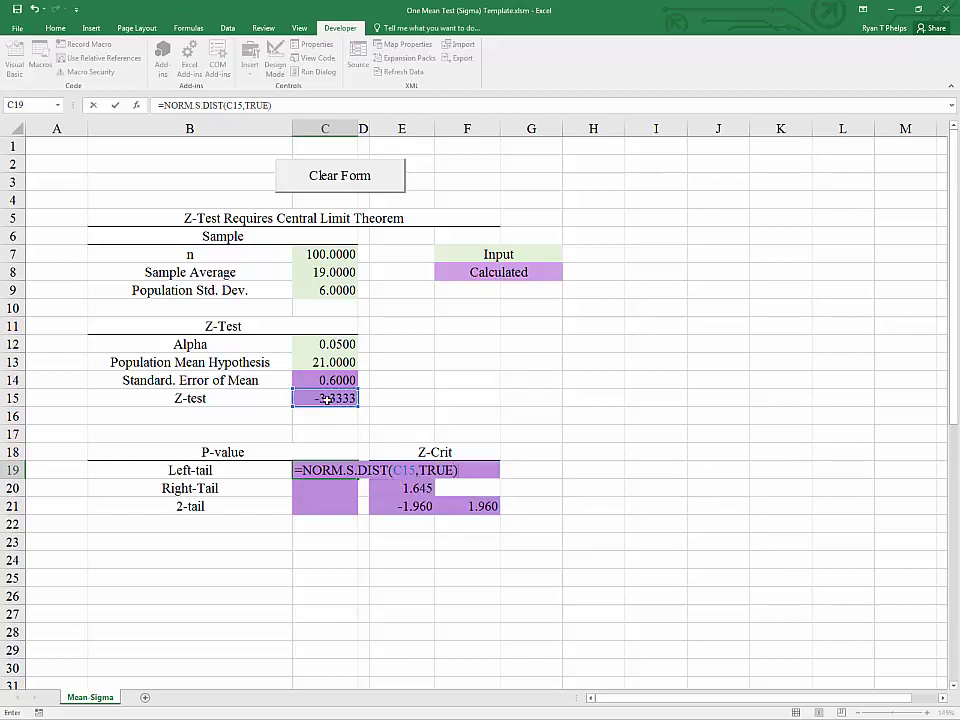
key(Return)
click(304, 470)
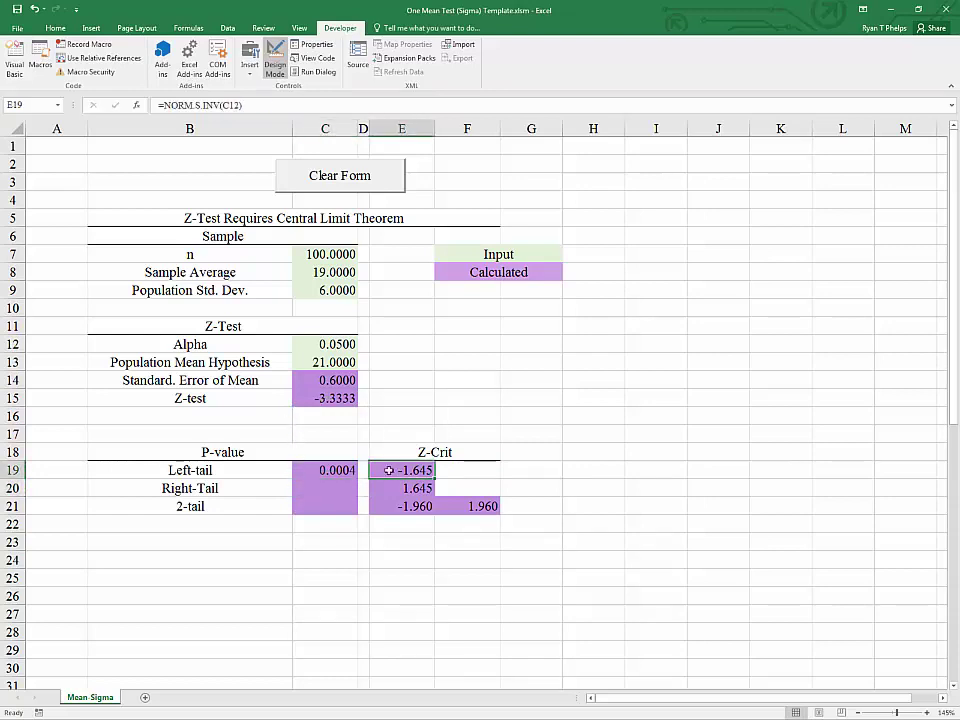
Compare the 0.0004 left-tail p-value with alpha, critical value and Z-test, then select C20.
click(335, 344)
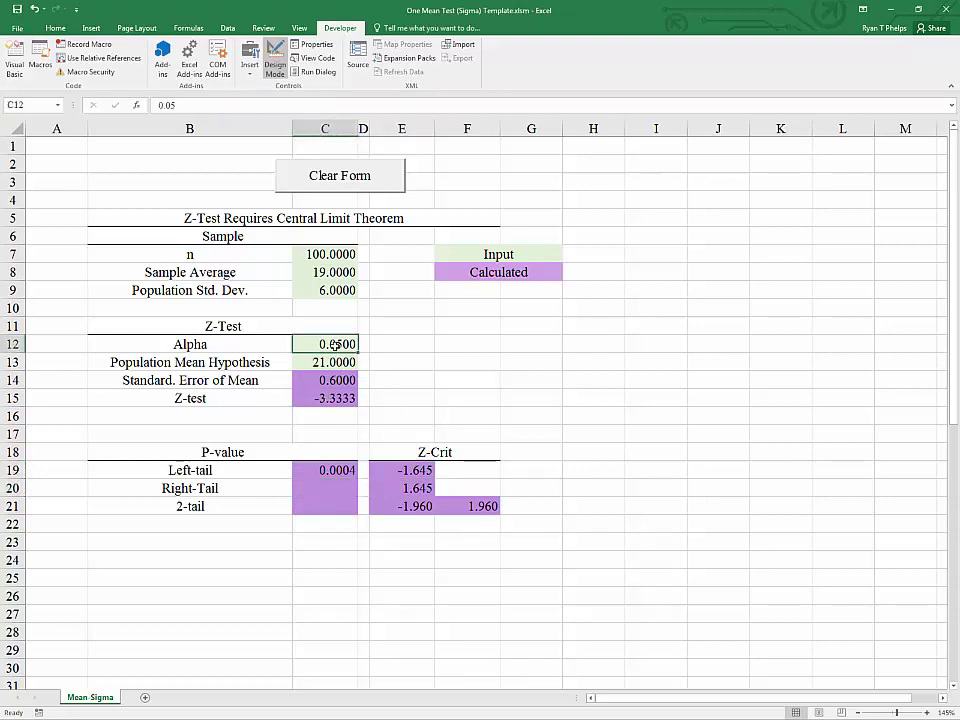
click(407, 470)
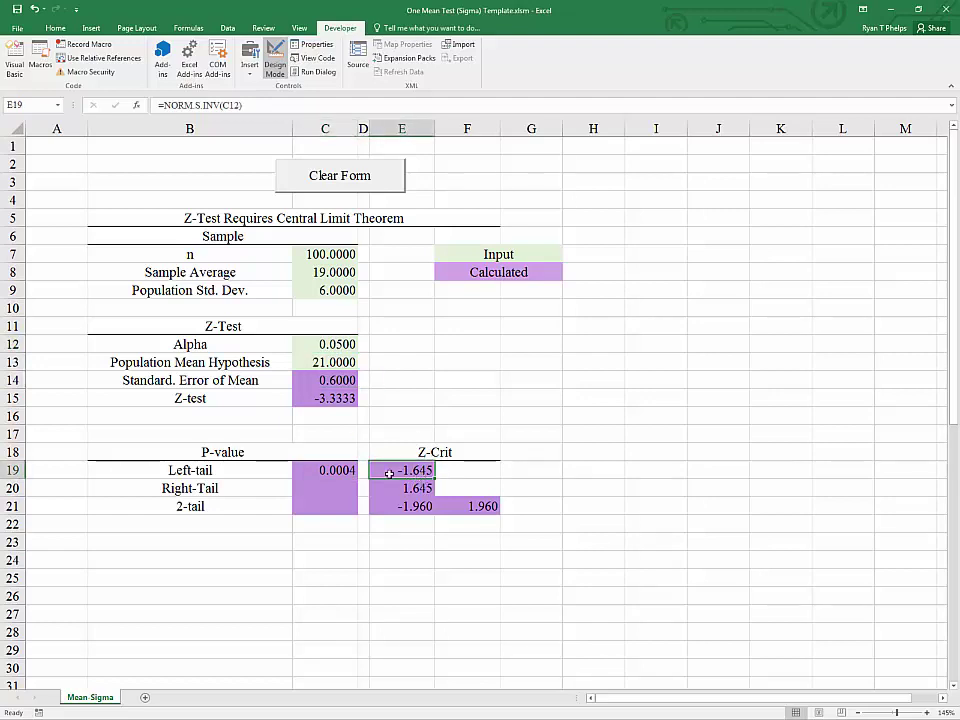
click(345, 470)
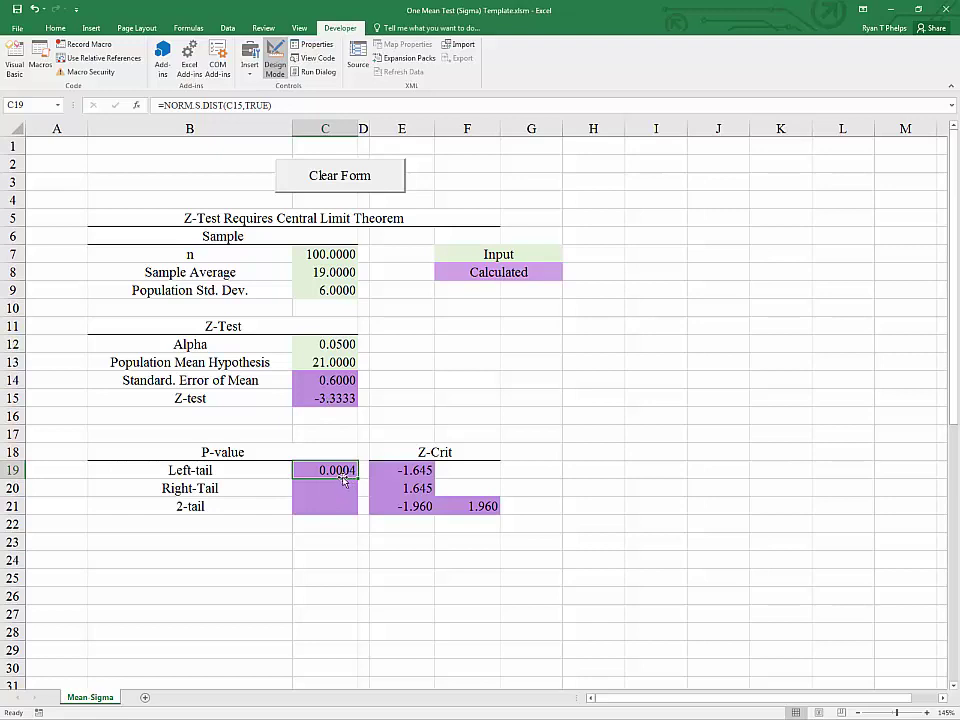
click(326, 398)
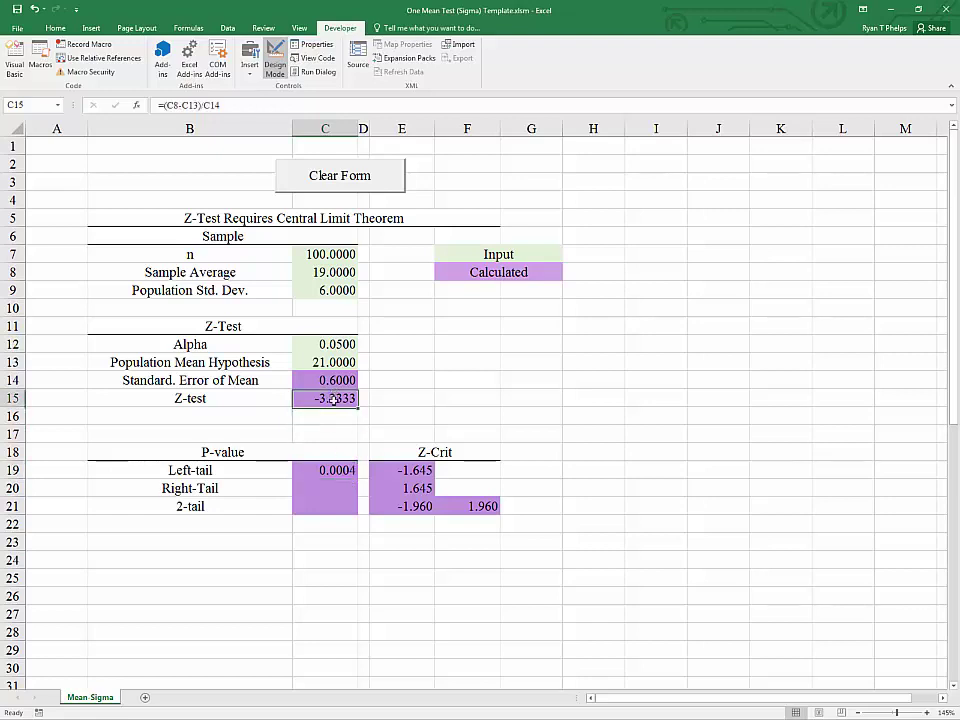
click(332, 475)
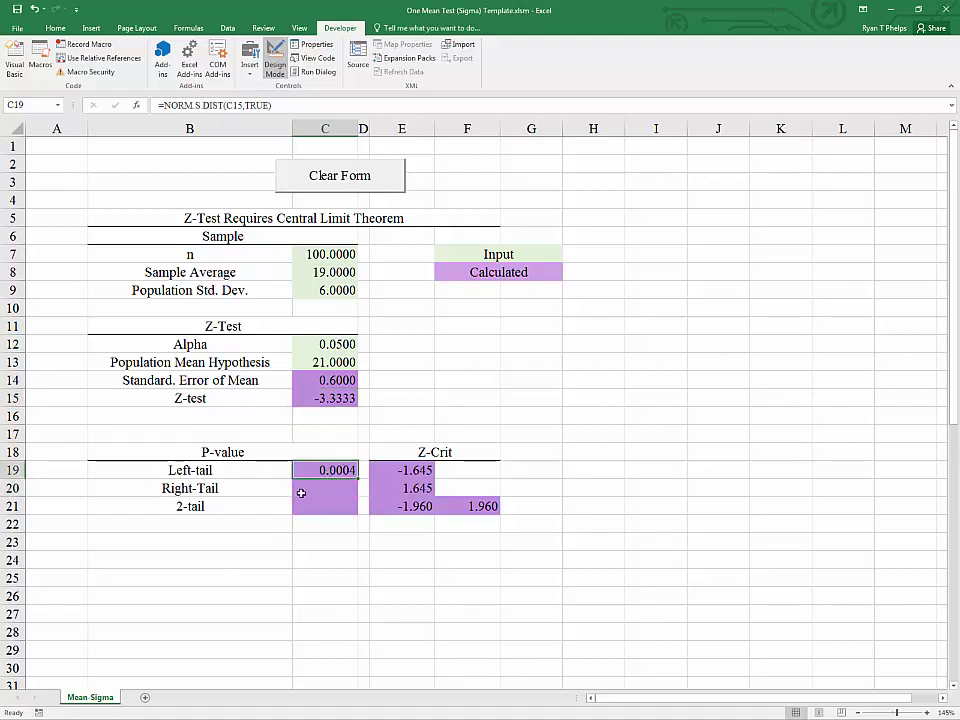
click(336, 344)
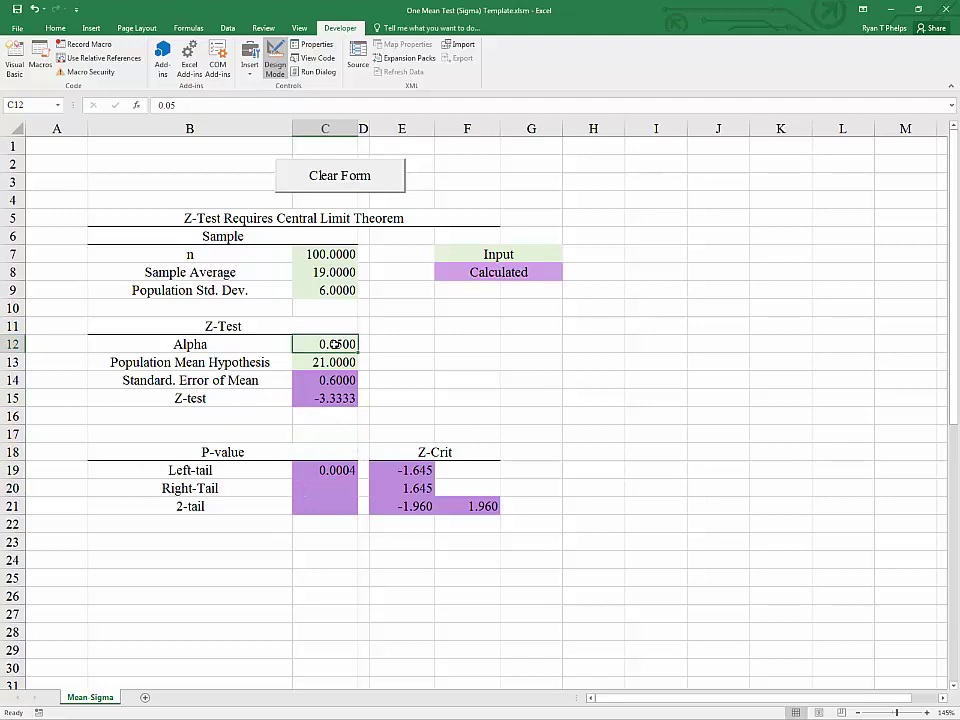
click(327, 473)
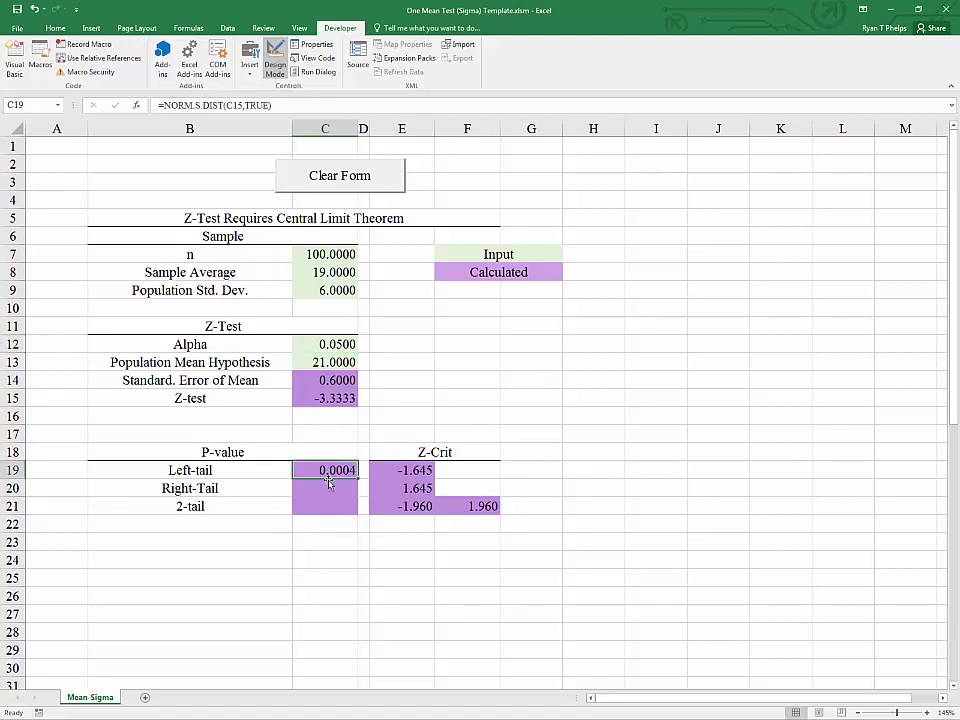
click(330, 485)
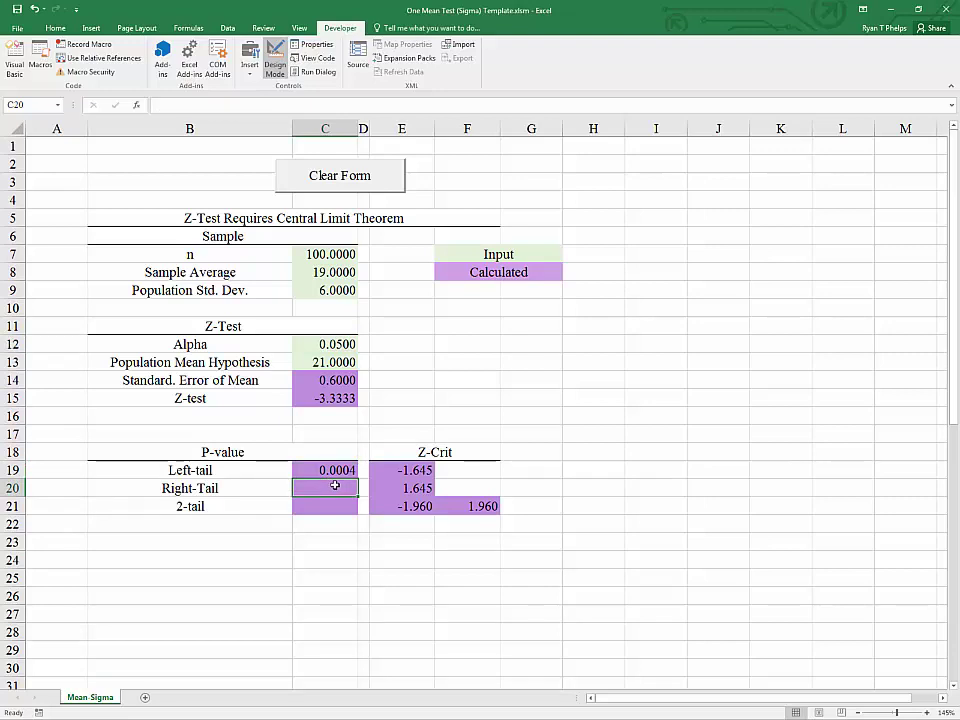
click(337, 470)
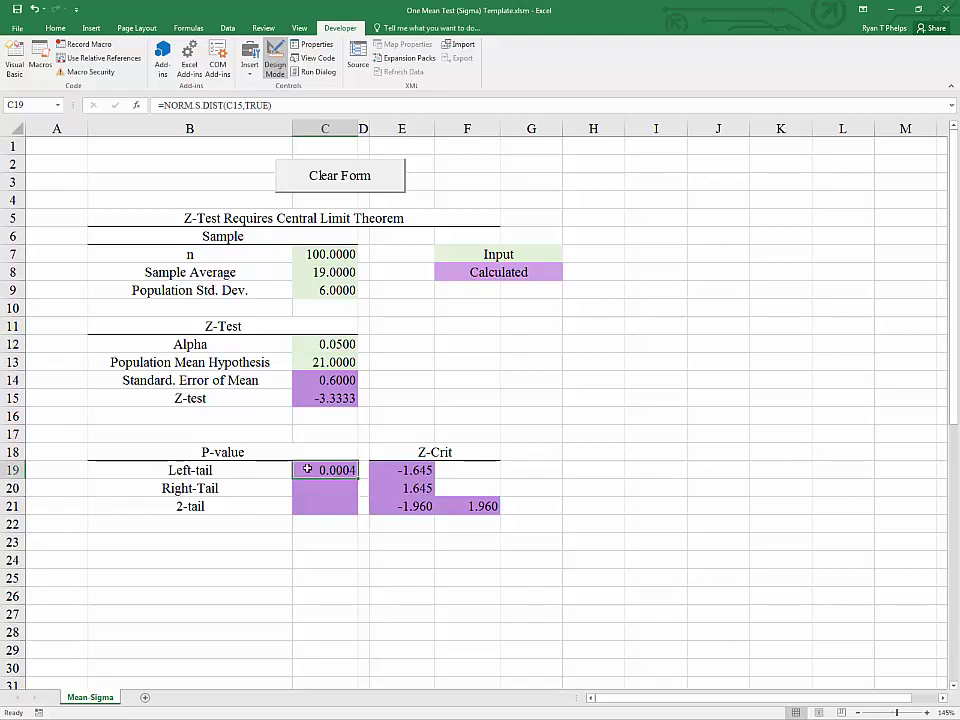
click(322, 398)
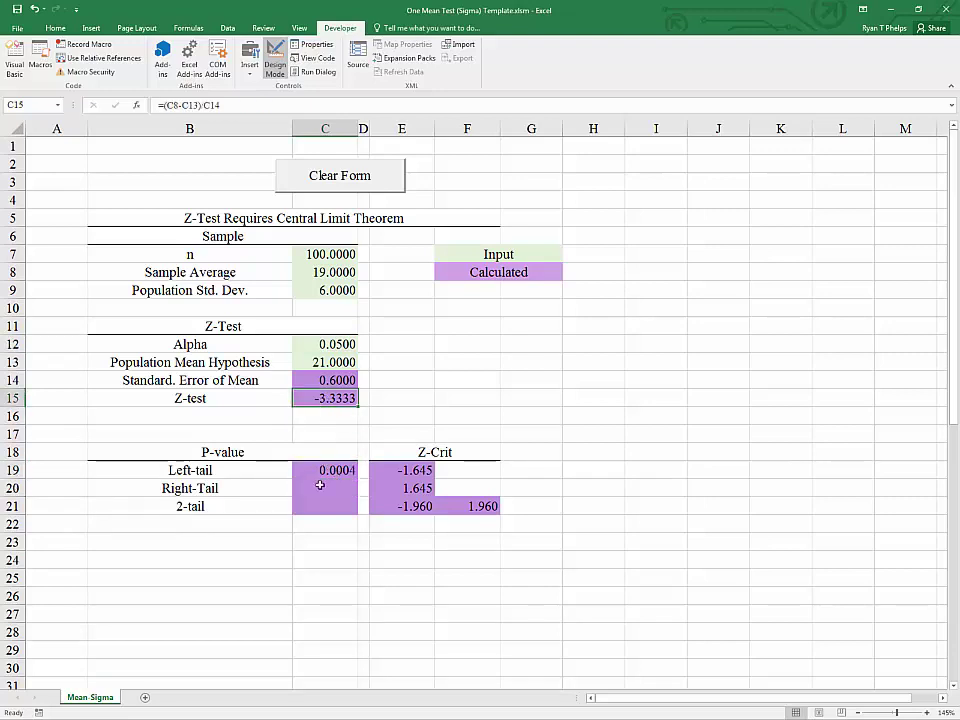
click(216, 472)
click(326, 487)
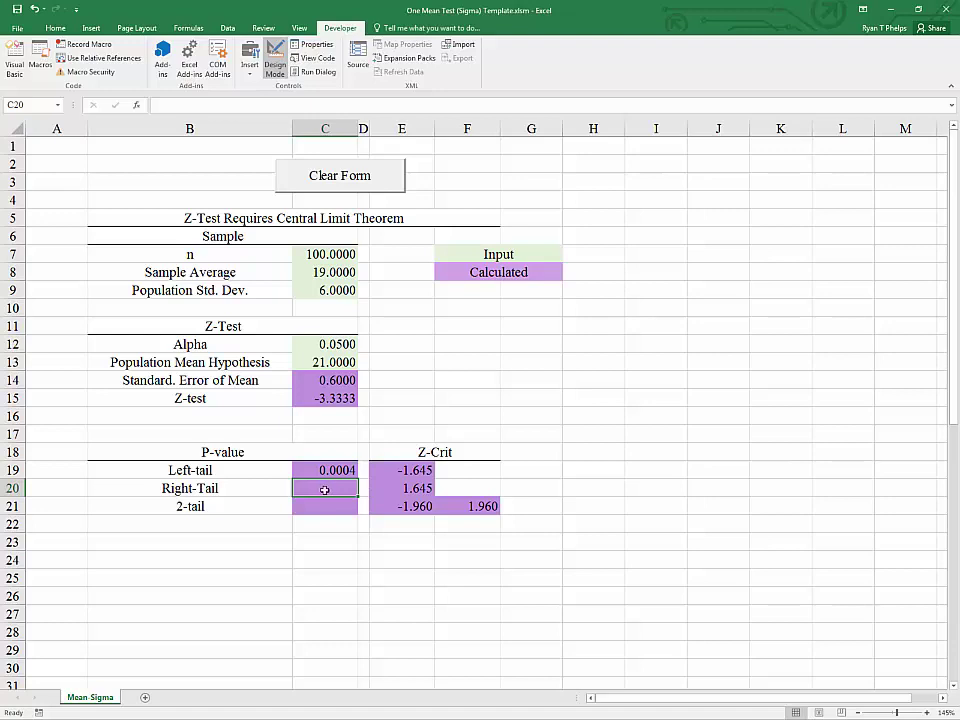
Enter =1-C19 in C20 so the Right-Tail p-value shows 0.9996.
text(=)
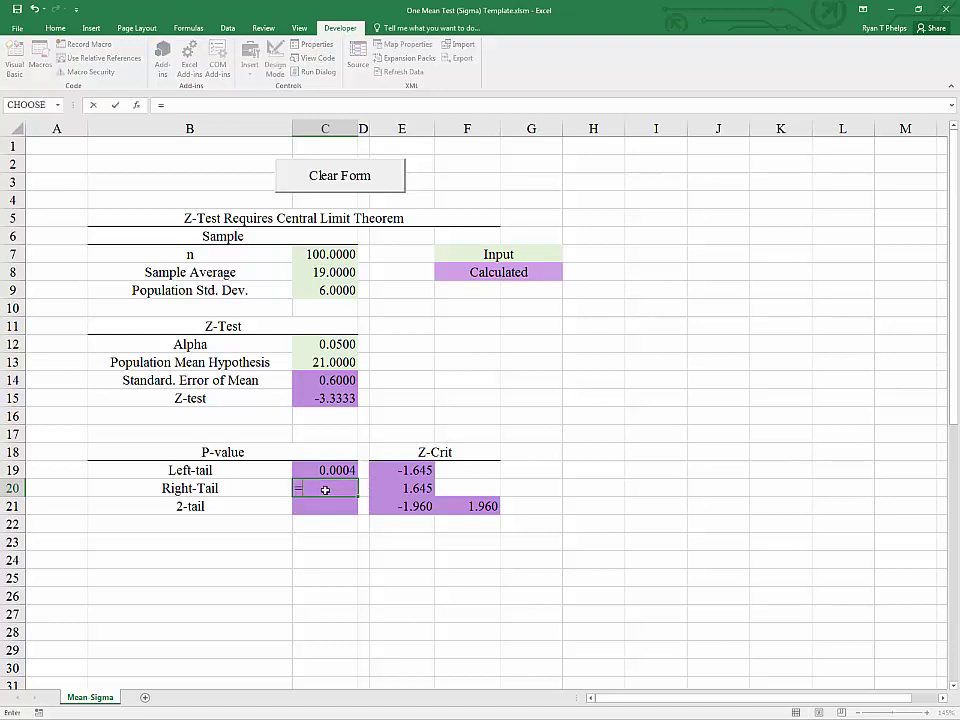
text(1-)
click(333, 471)
key(Return)
Review the new Right-Tail p-value formula and the Z-test formula.
mouse_move(339, 483)
mouse_down()
mouse_move(338, 472)
mouse_move(330, 487)
mouse_up()
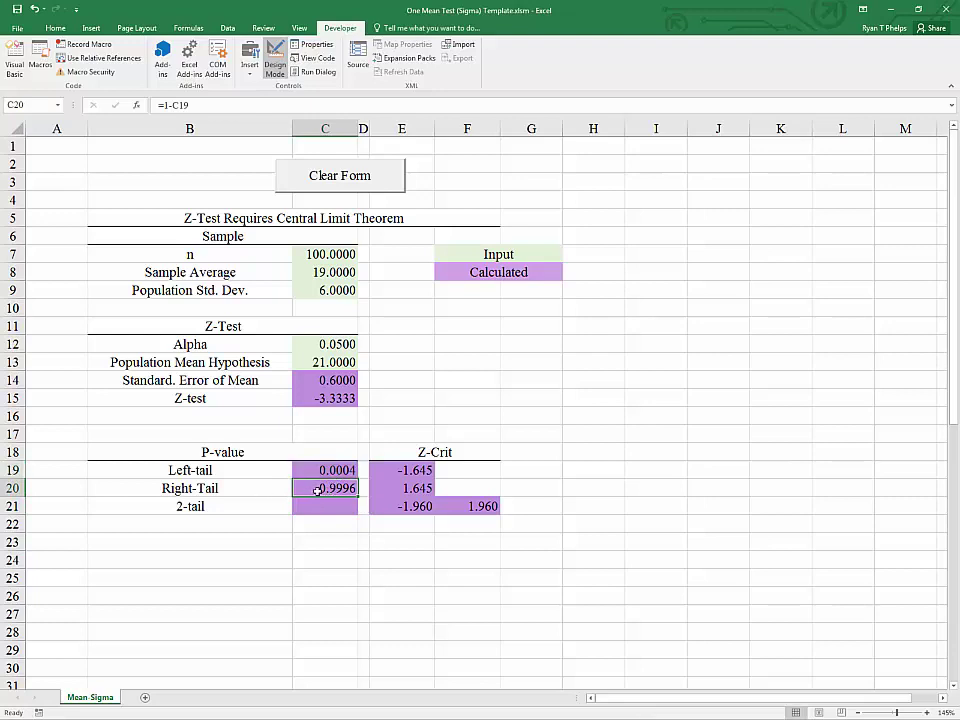
click(318, 398)
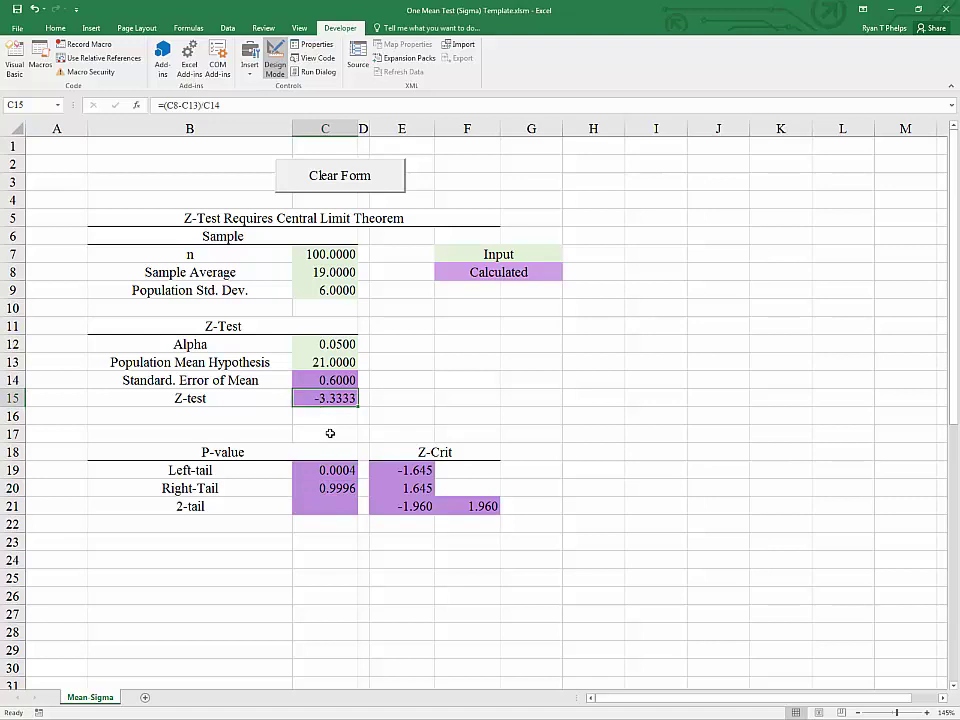
click(330, 505)
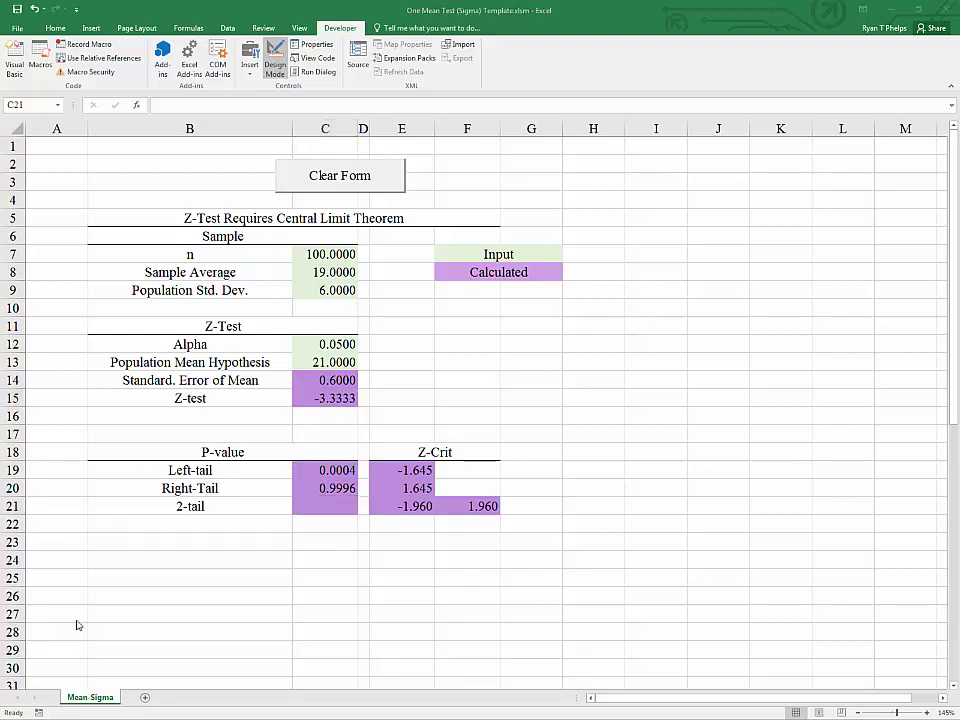
Enter =MIN(C19:C20)*2 in C21 so the 2-tail p-value reads 0.0009.
click(330, 506)
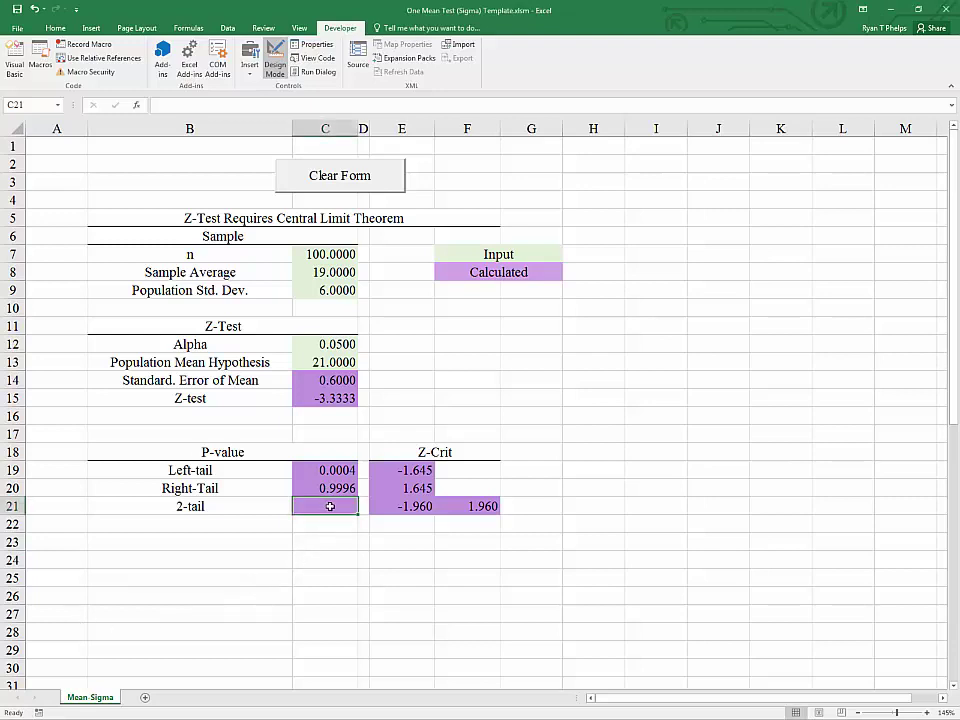
text(=min()
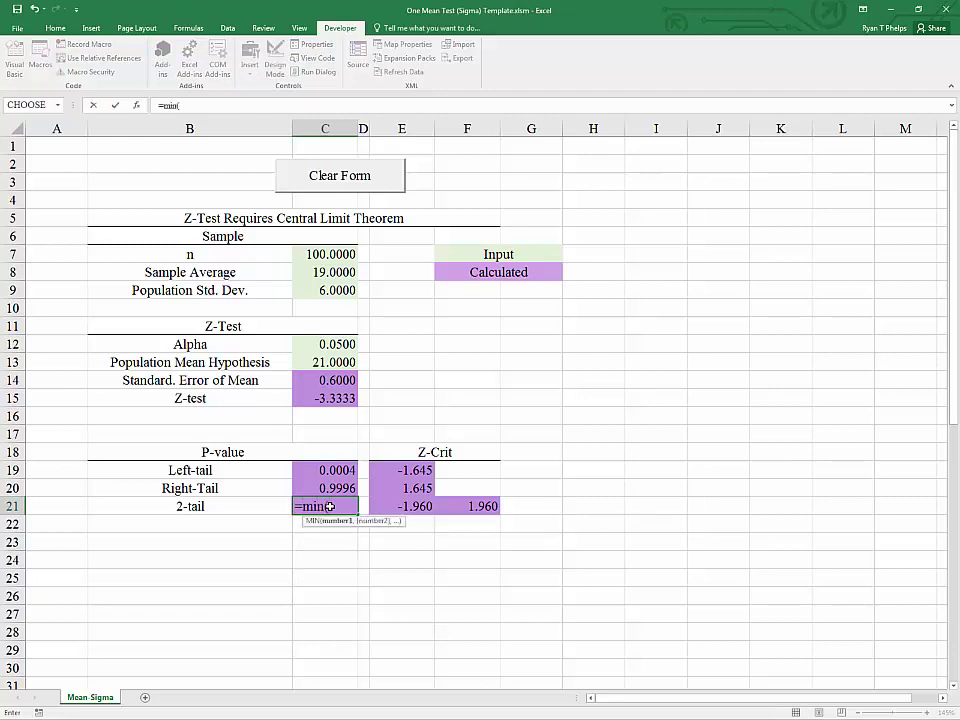
key(Up)
key(shift+Up)
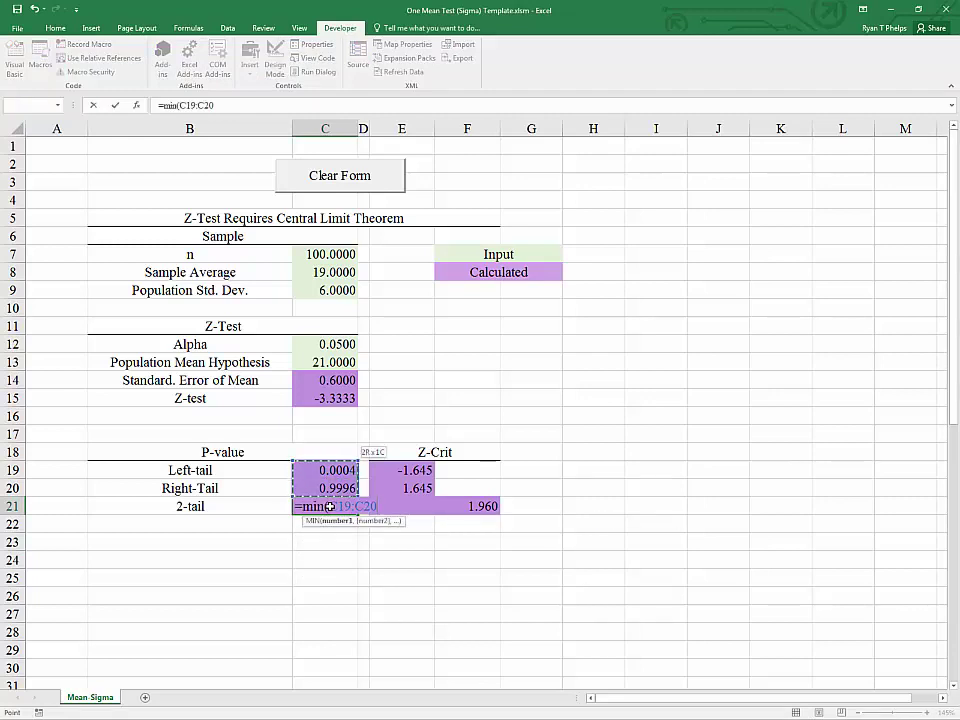
text()*)
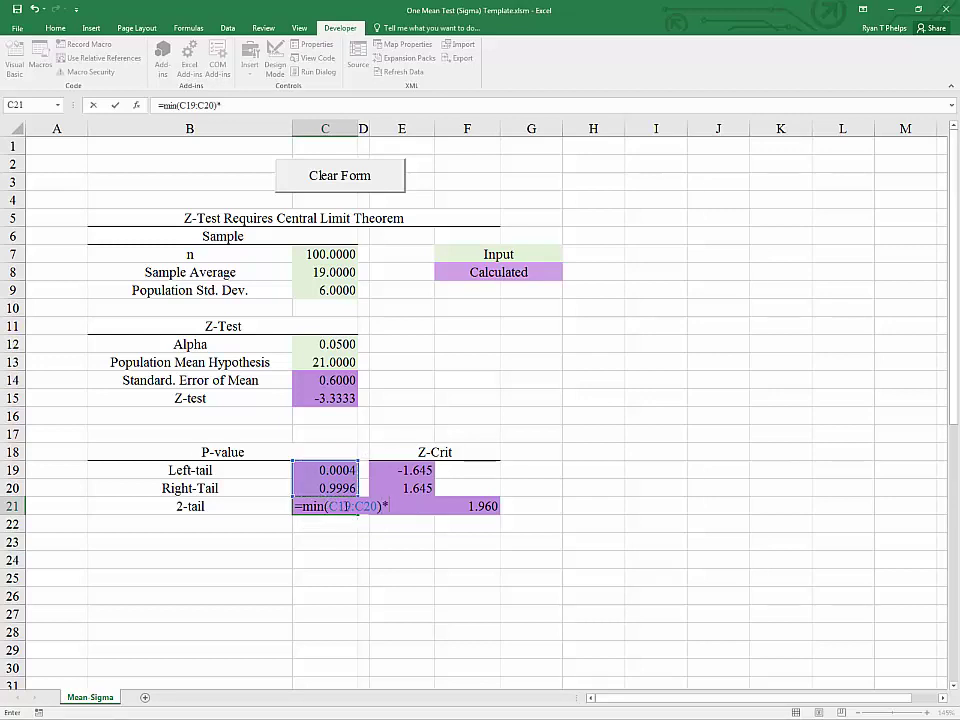
text(2)
key(Return)
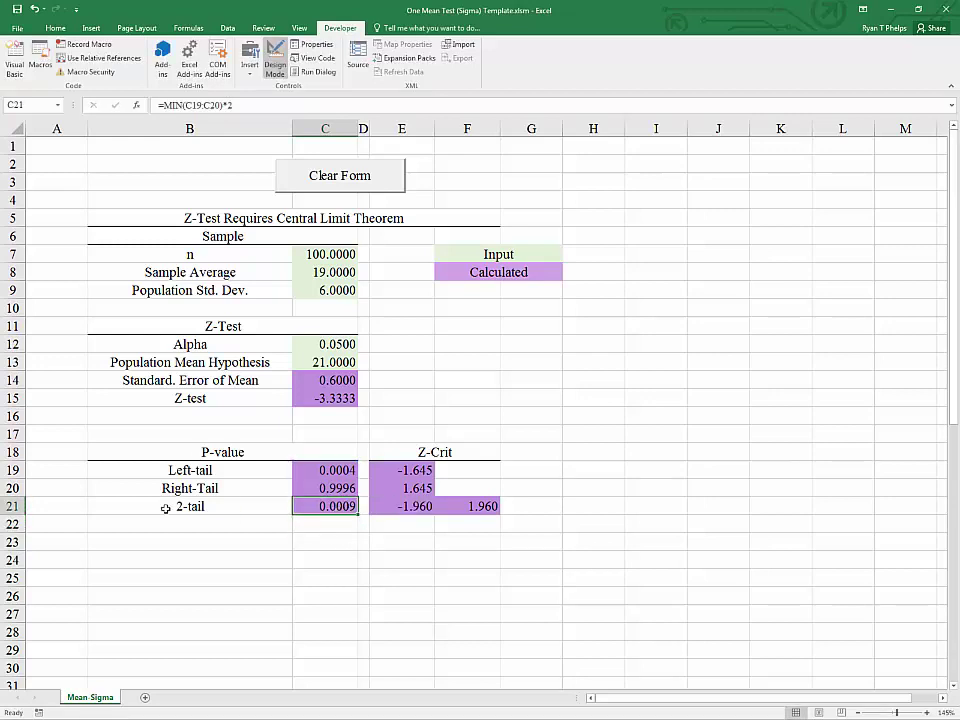
click(400, 507)
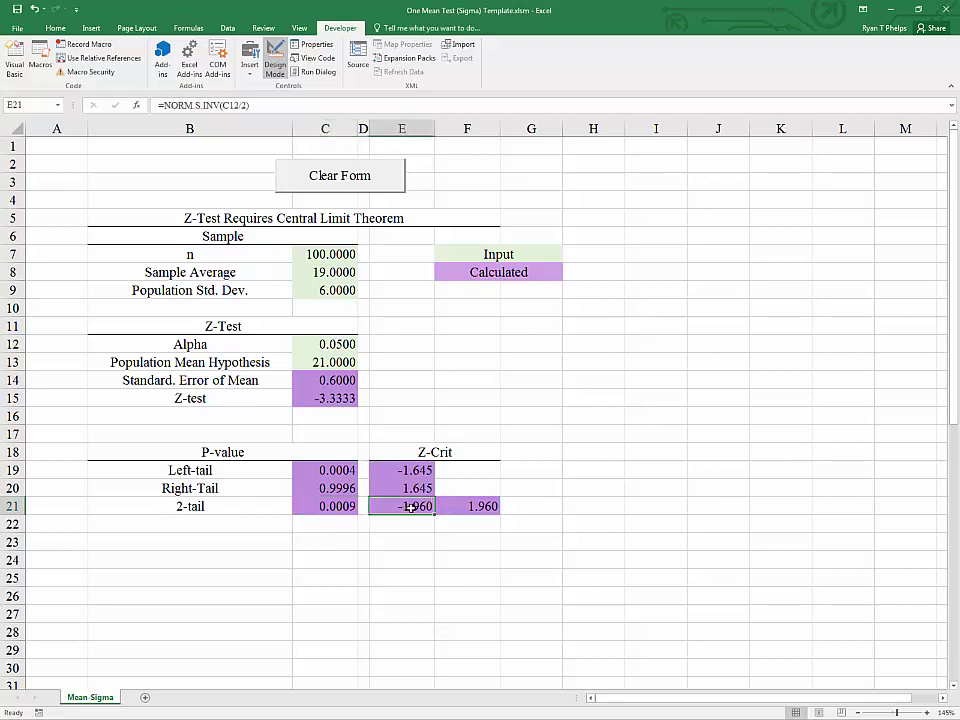
click(466, 507)
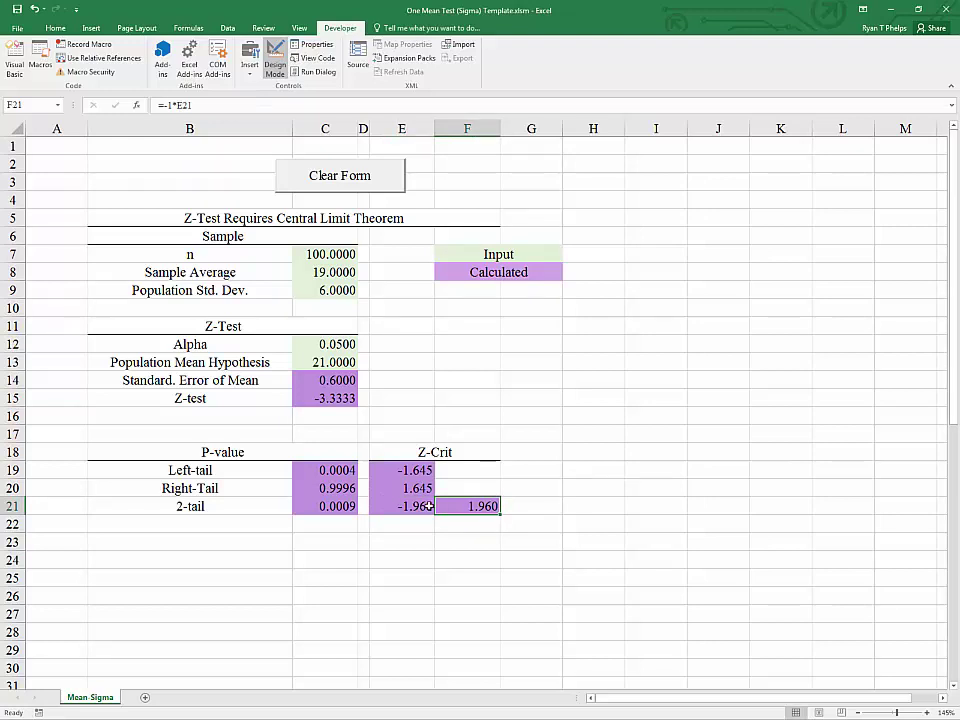
click(418, 507)
click(345, 507)
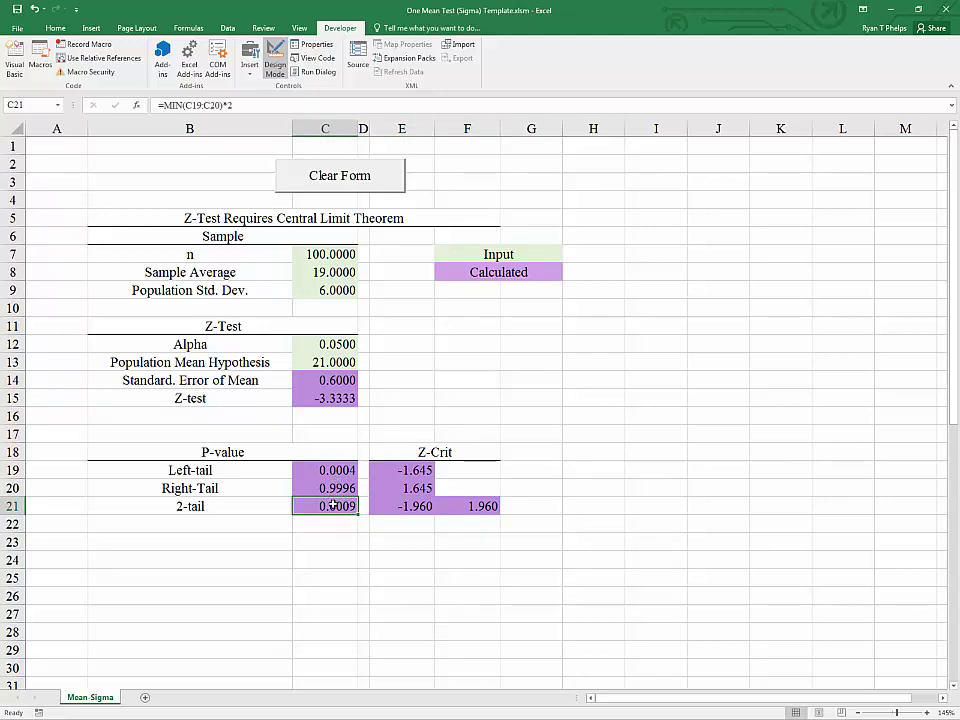
click(332, 401)
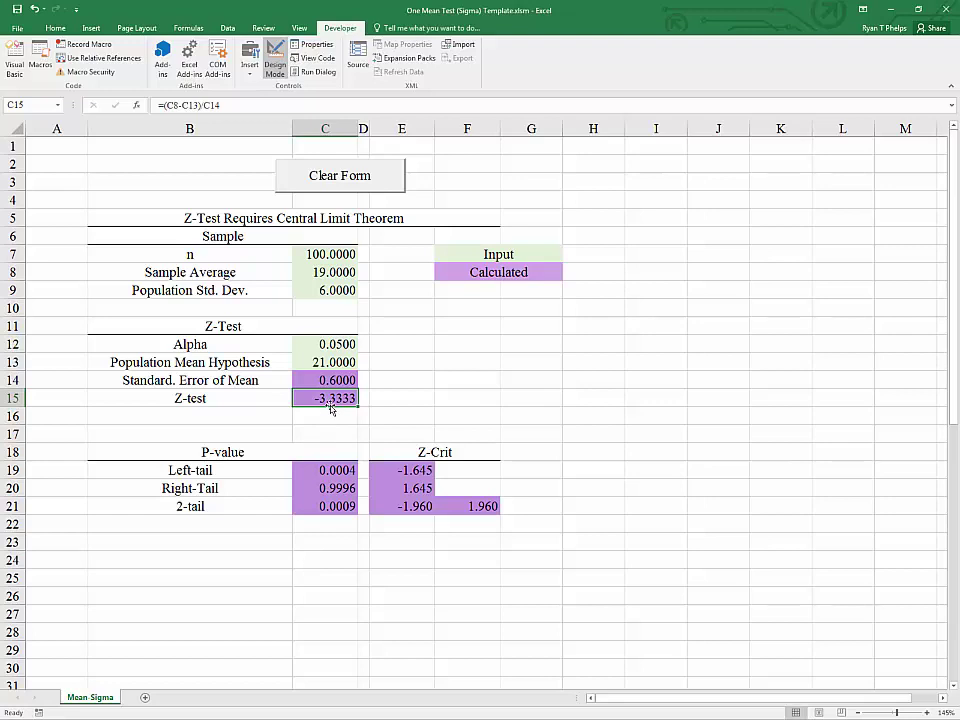
click(336, 507)
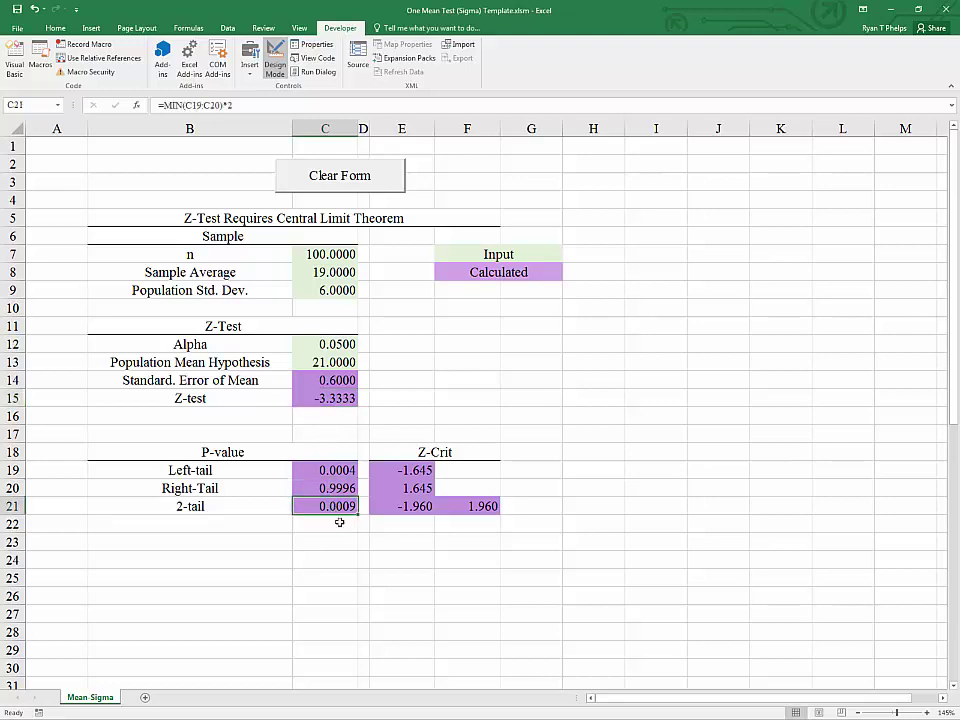
click(310, 470)
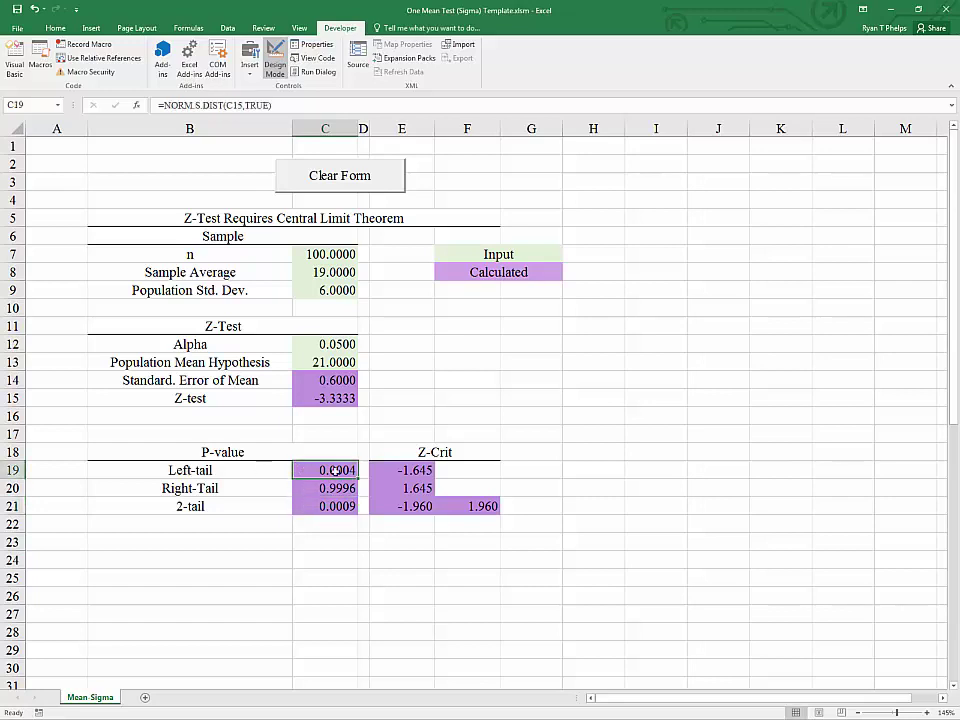
click(340, 507)
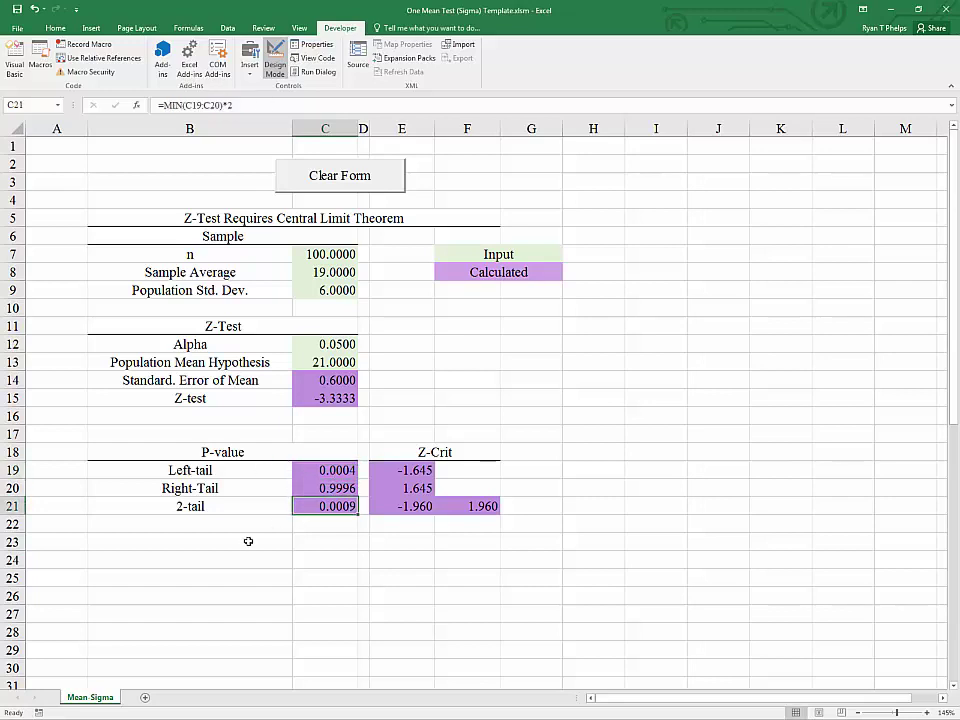
click(346, 344)
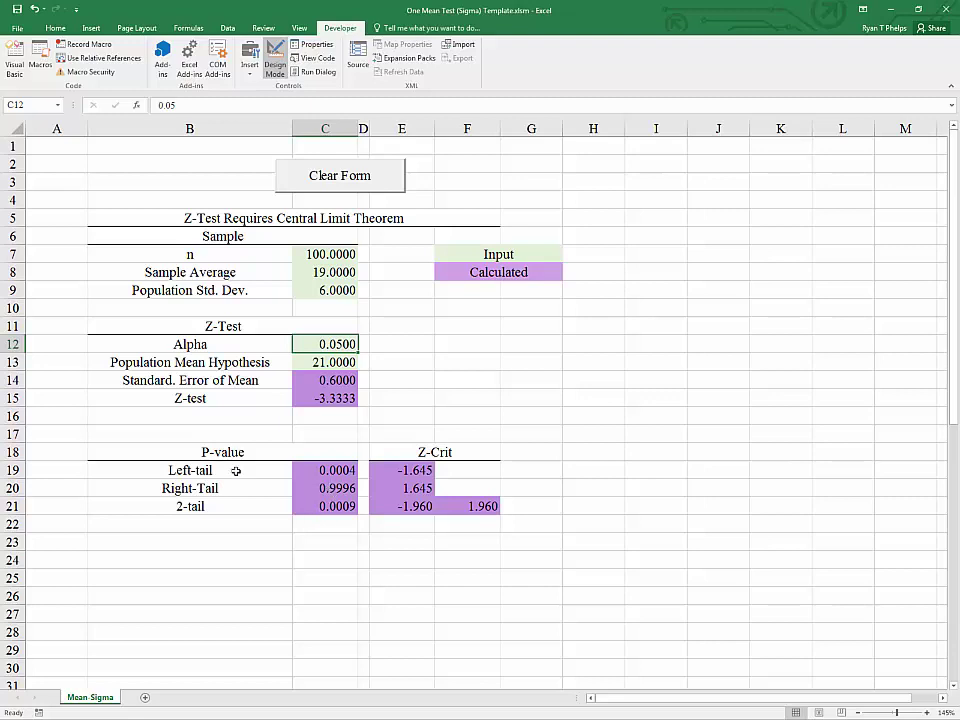
click(314, 470)
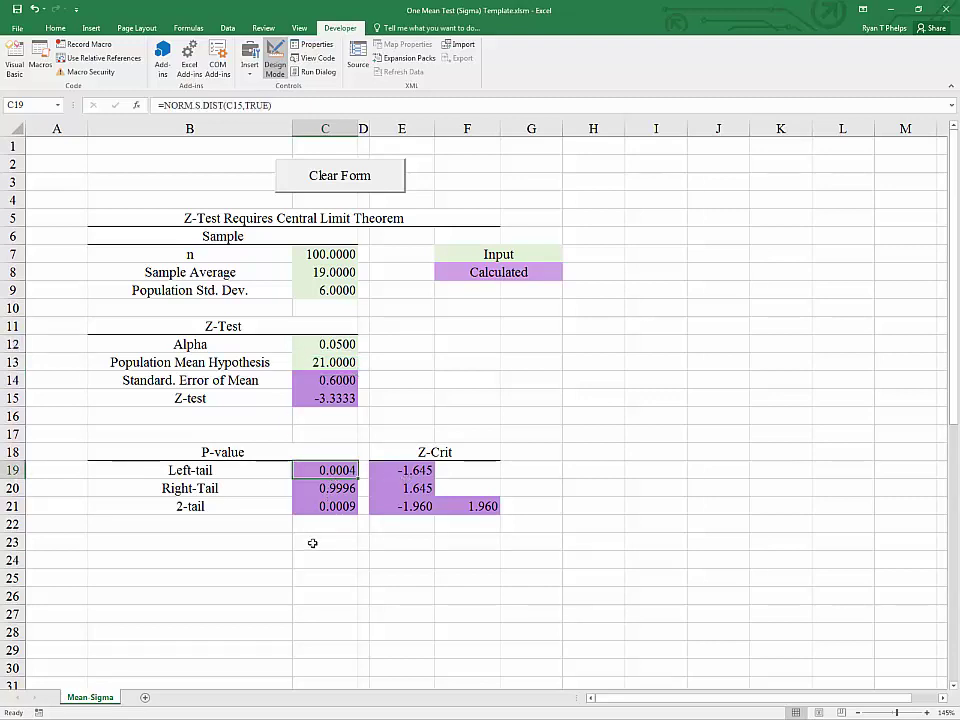
click(316, 362)
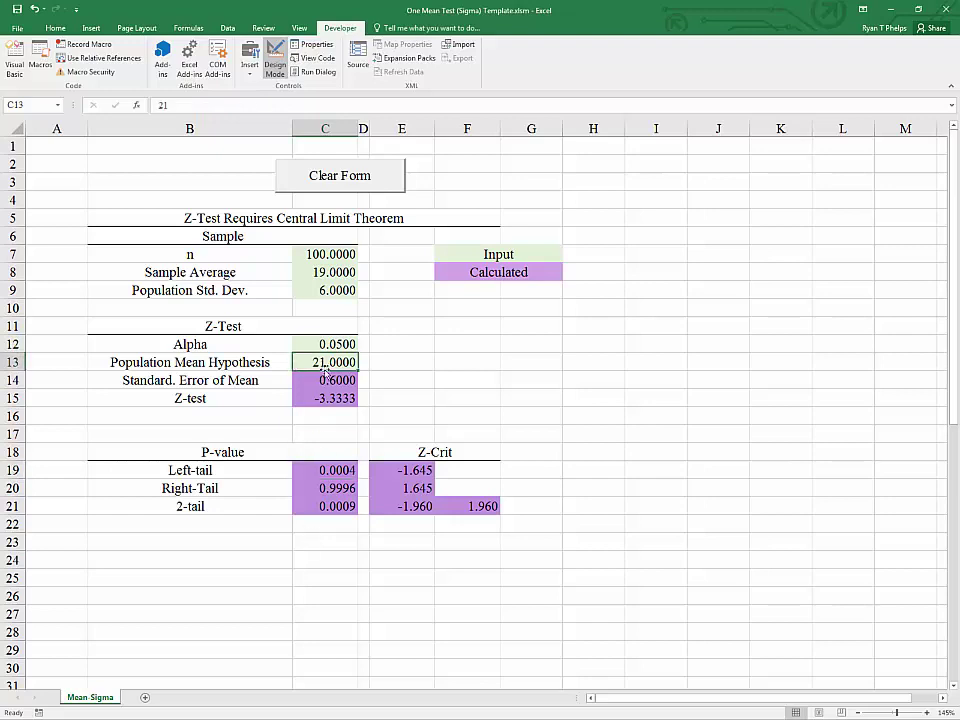
click(320, 506)
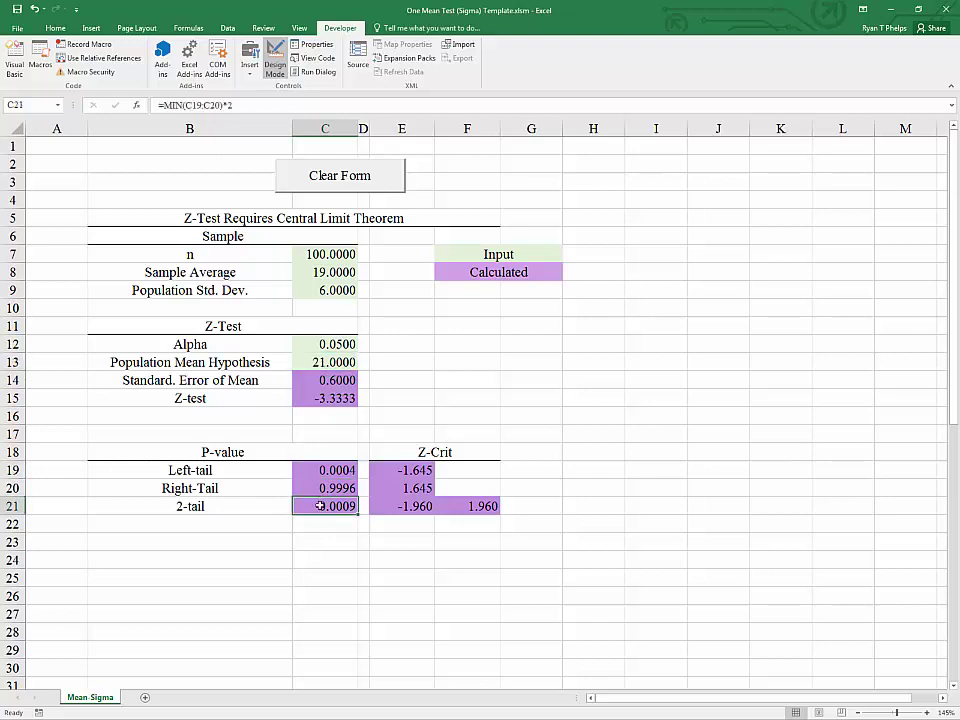
click(317, 364)
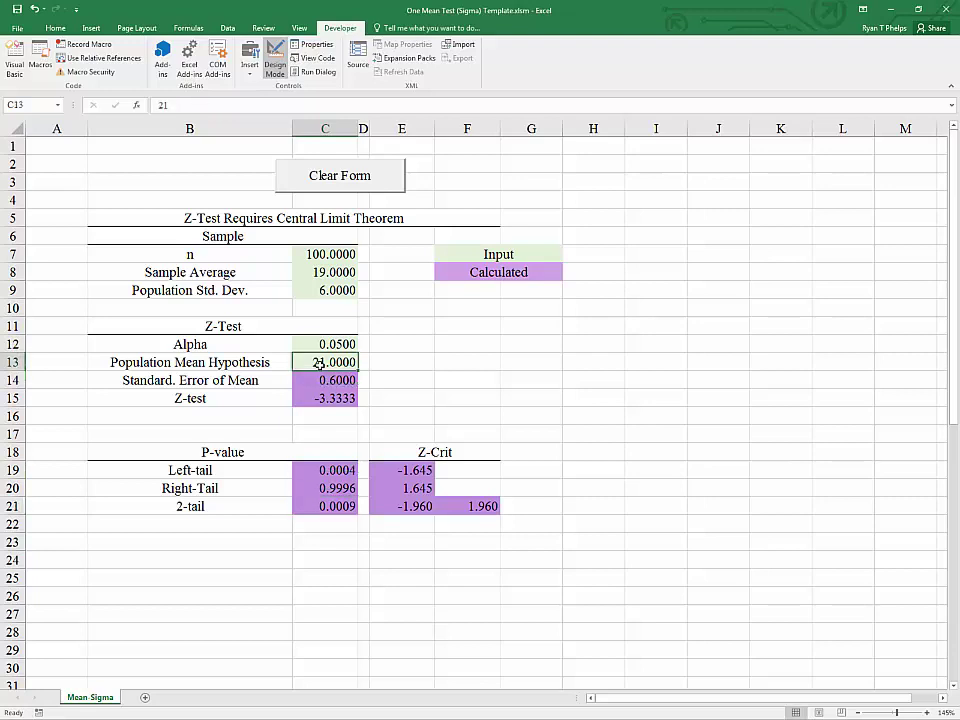
click(318, 558)
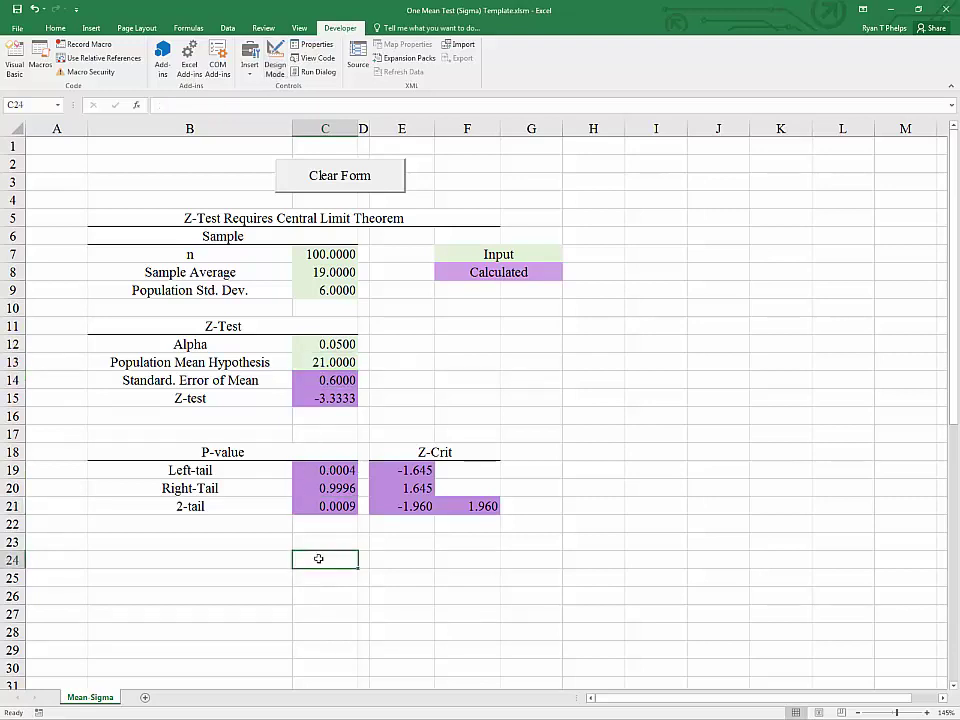
Run the Clear Form macro to empty all input cells and acknowledge the Form Cleared message.
click(338, 180)
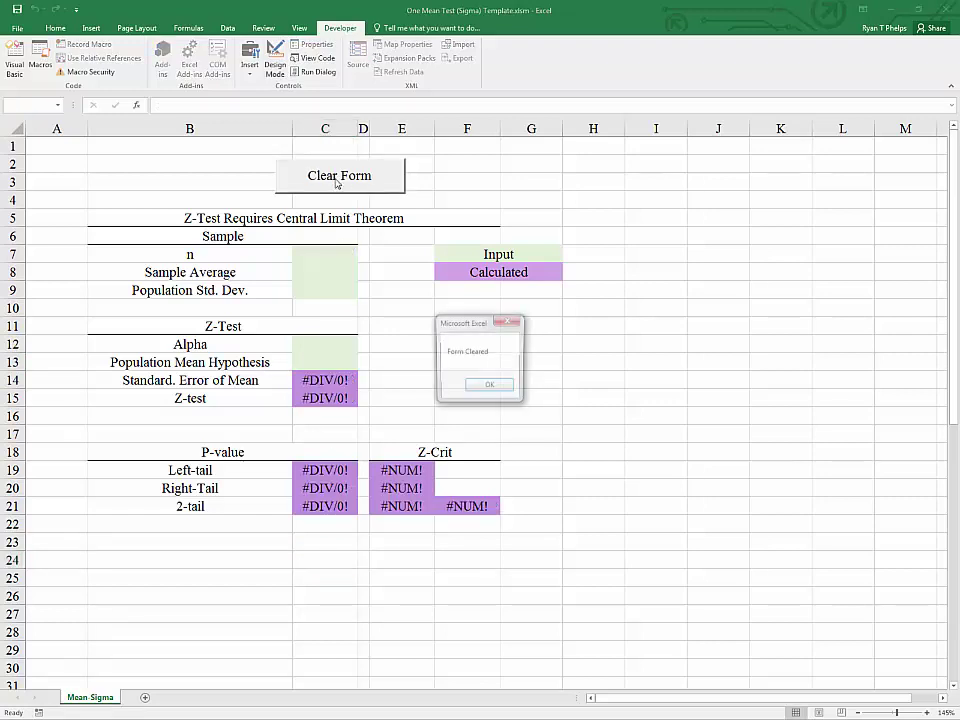
click(490, 388)
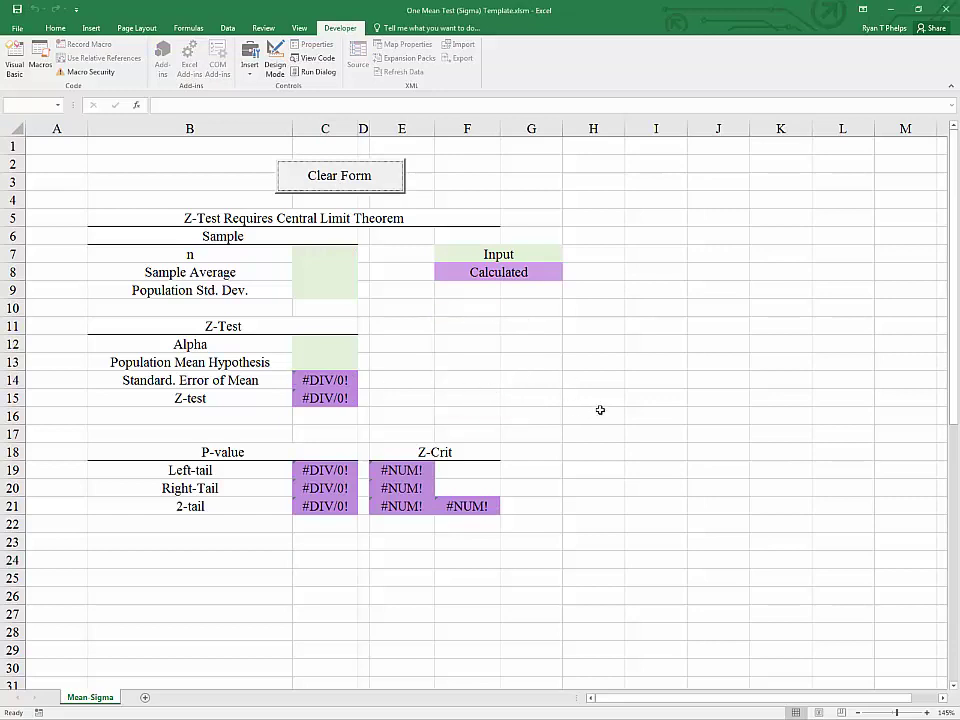